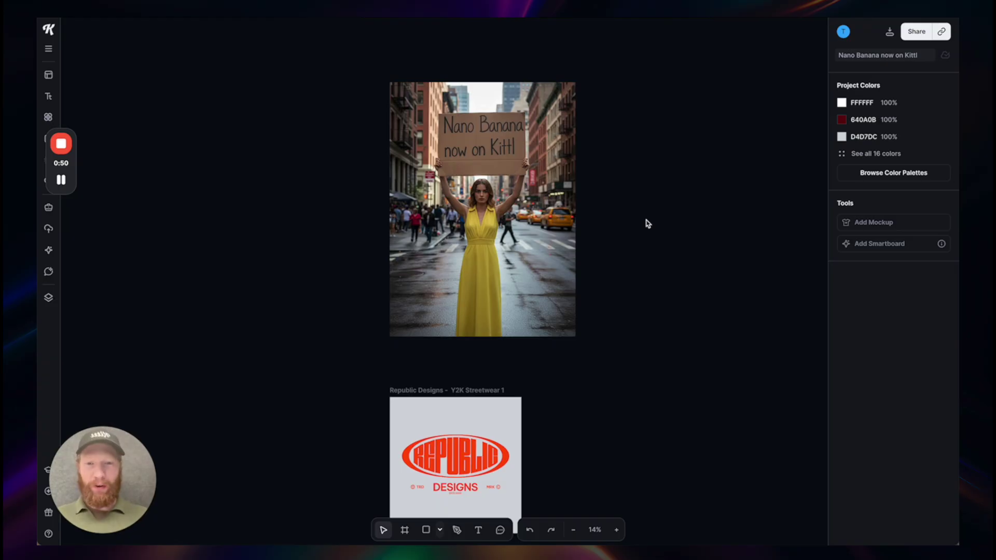
Zoom onto the Republic Designs board and inspect its logo artwork.
scroll(514, 281, down, 3)
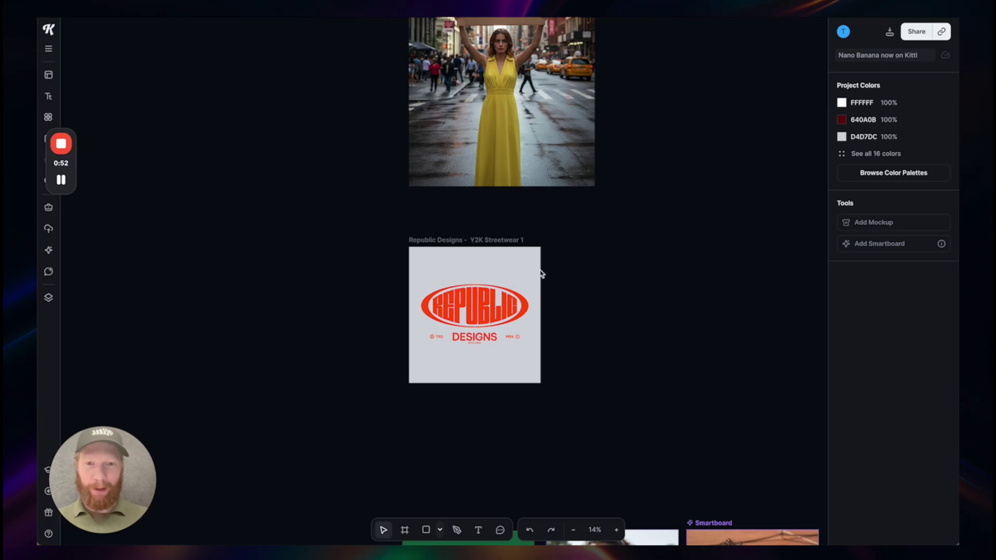
scroll(490, 303, up, 3)
scroll(490, 302, down, 2)
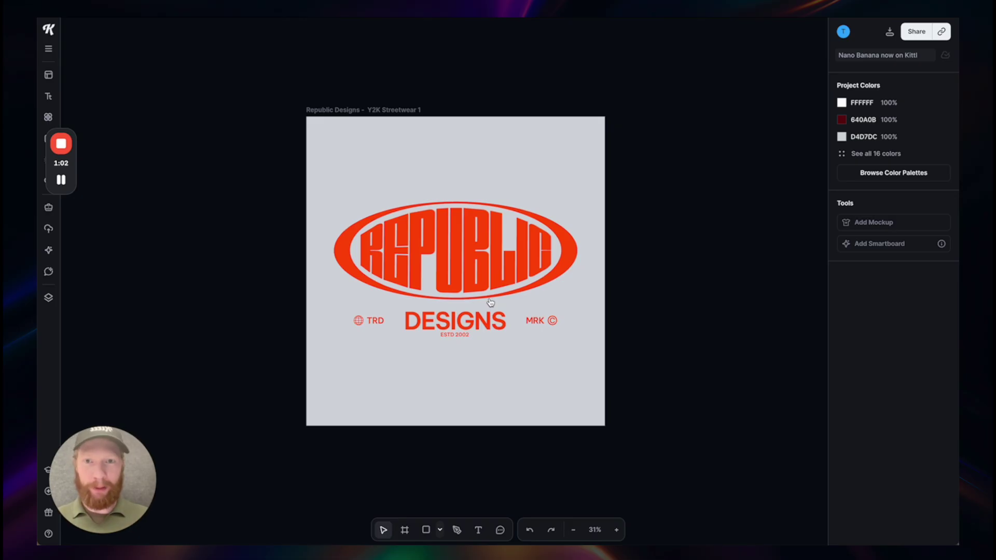
scroll(514, 233, up, 2)
click(432, 233)
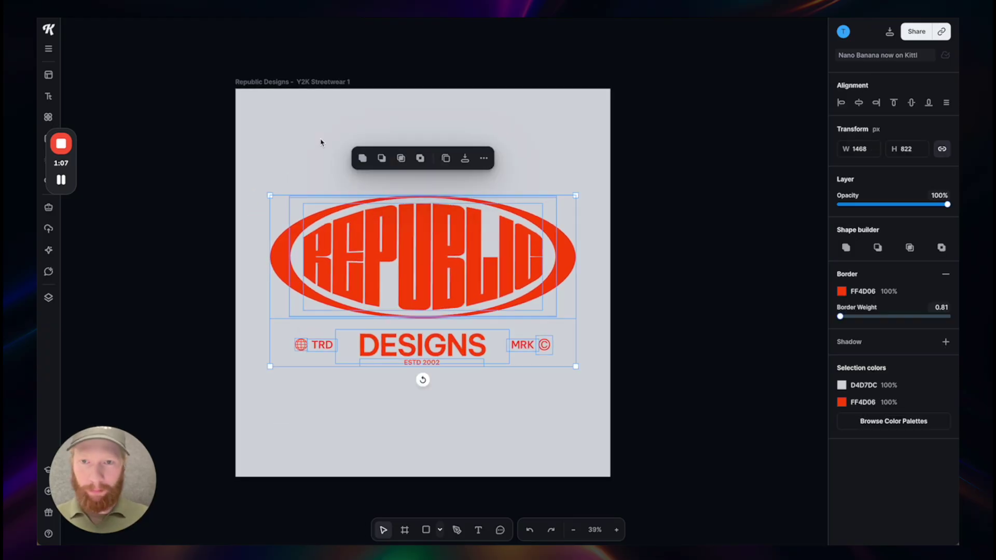
click(308, 70)
Select the Republic Designs – Y2K Streetwear 1 artboard and add a smartboard branching from it.
click(318, 83)
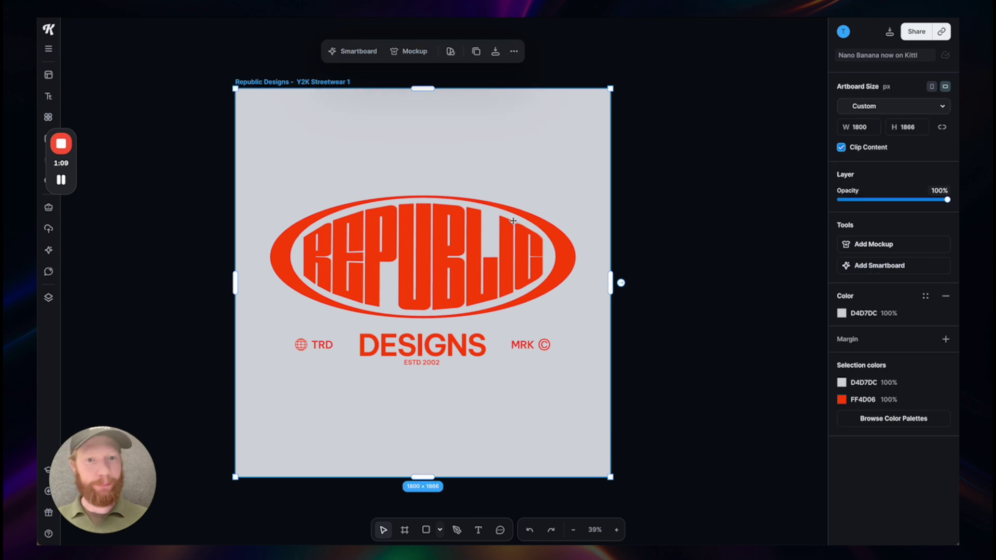
scroll(656, 275, right, 2)
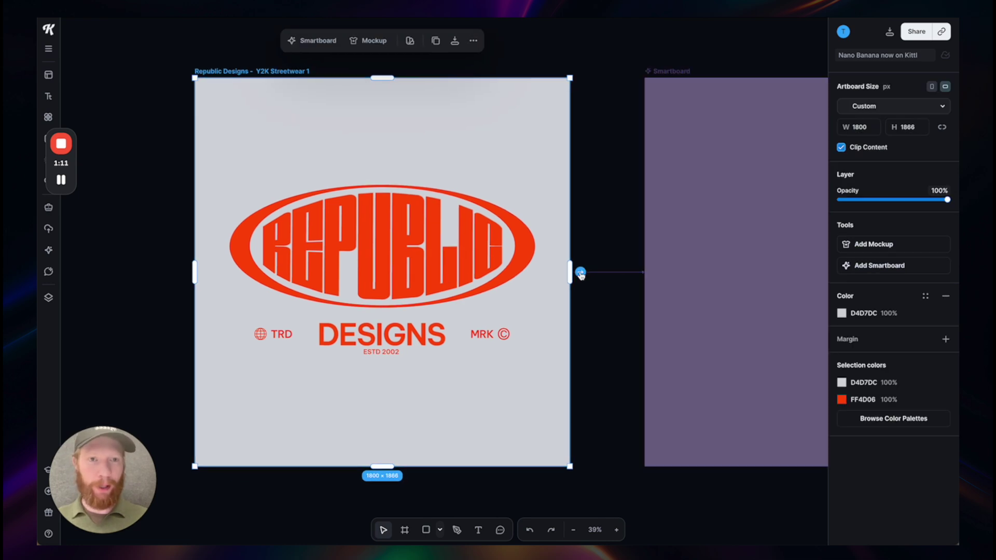
click(581, 273)
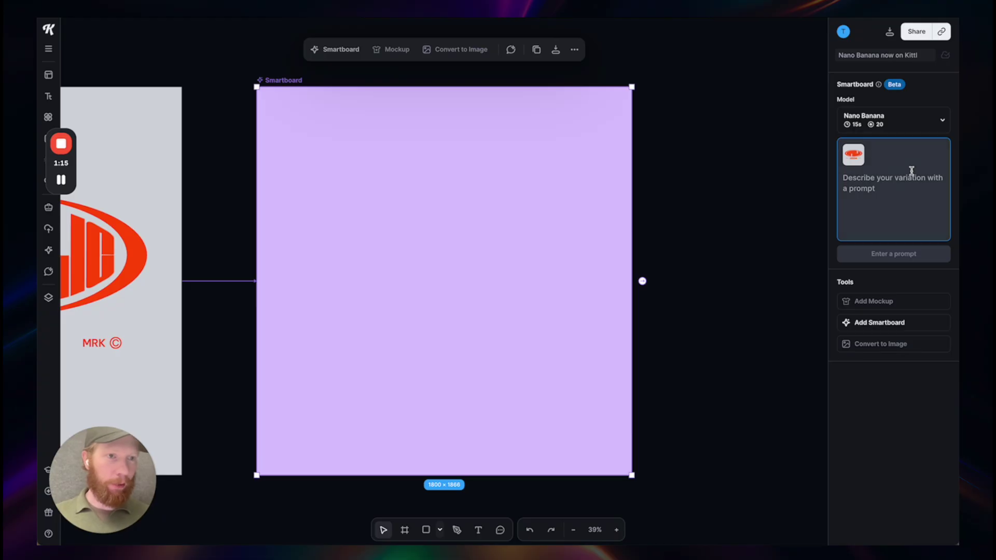
Keep Nano Banana as the model and generate 'create a closeup shot of this design on a dark hoodie'.
click(891, 124)
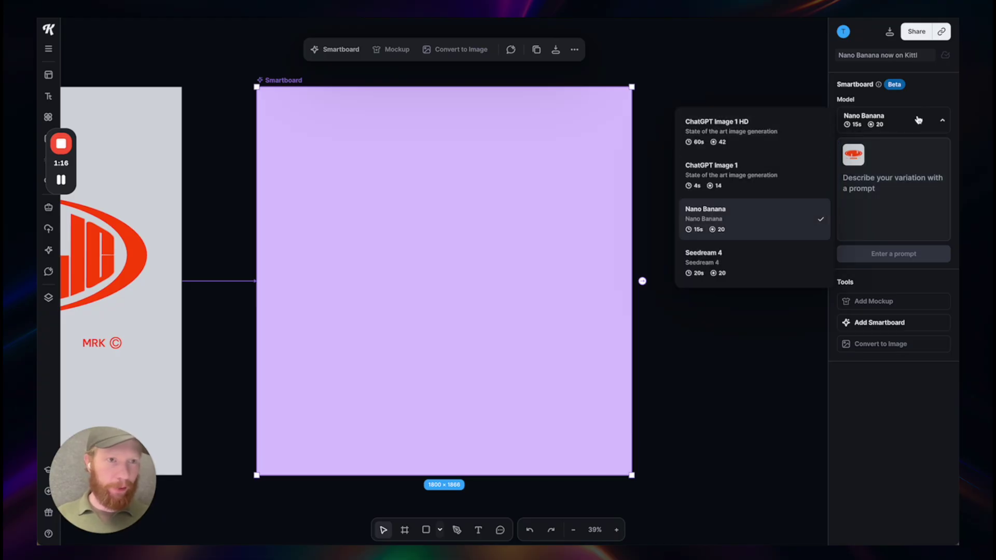
click(773, 223)
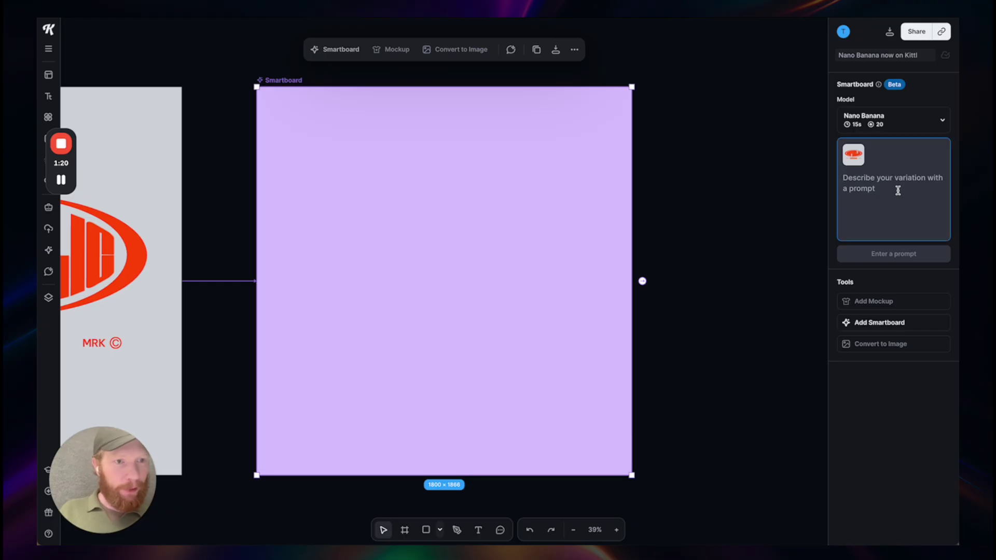
click(868, 179)
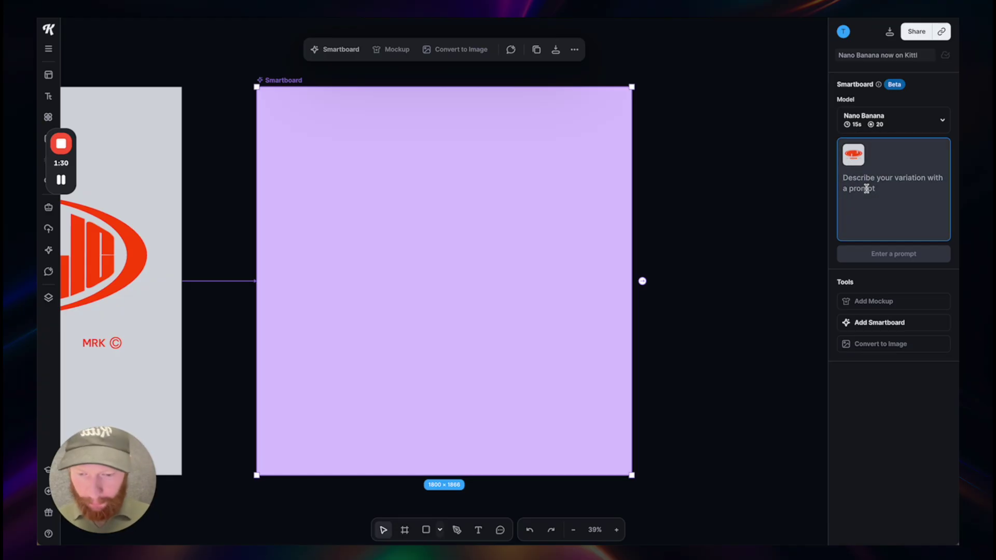
text(create a closeup shot of this design on a dark hoodie)
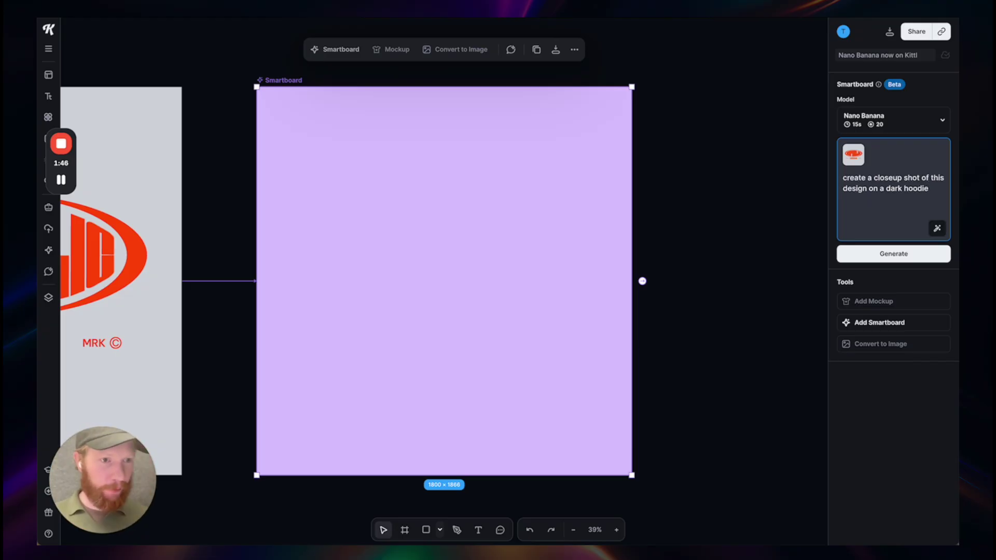
scroll(723, 216, left, 1)
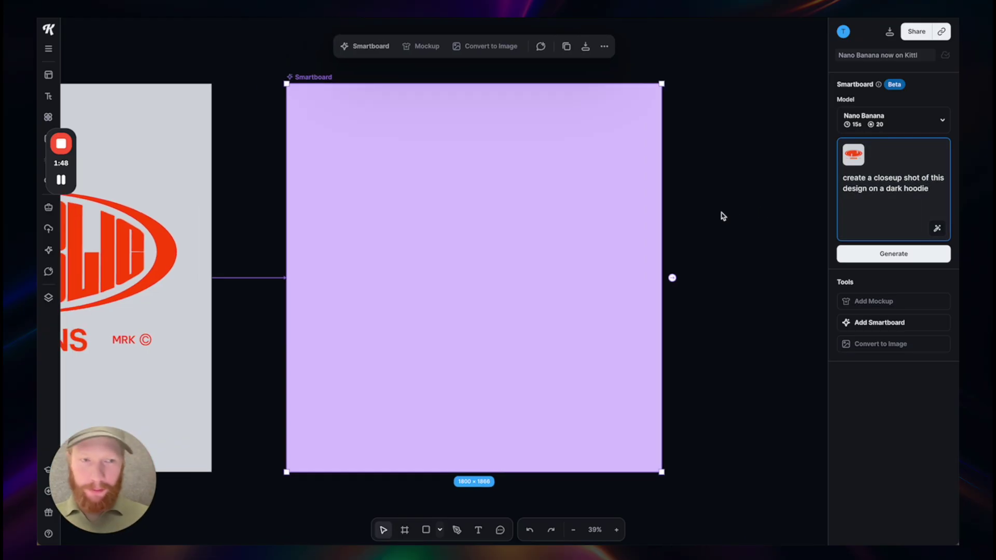
click(872, 265)
Pan the canvas to compare the Republic Designs artboard with the finished dark-hoodie render.
scroll(698, 220, down, 2)
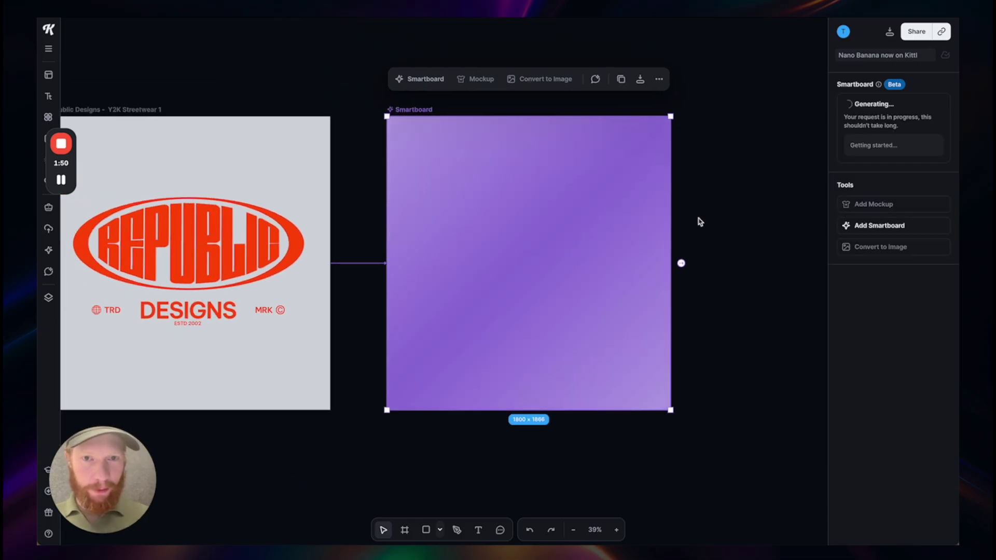
scroll(592, 210, up, 2)
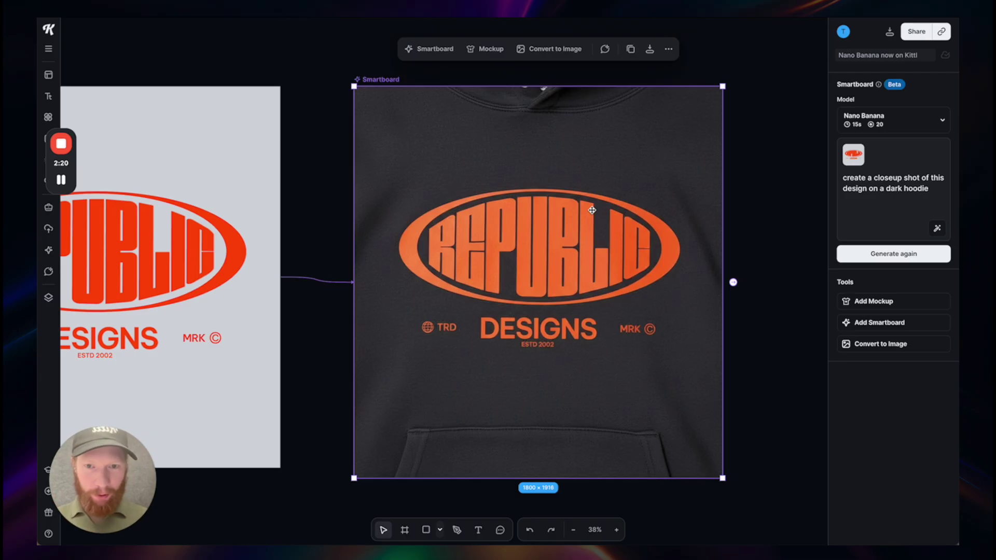
scroll(592, 210, left, 8)
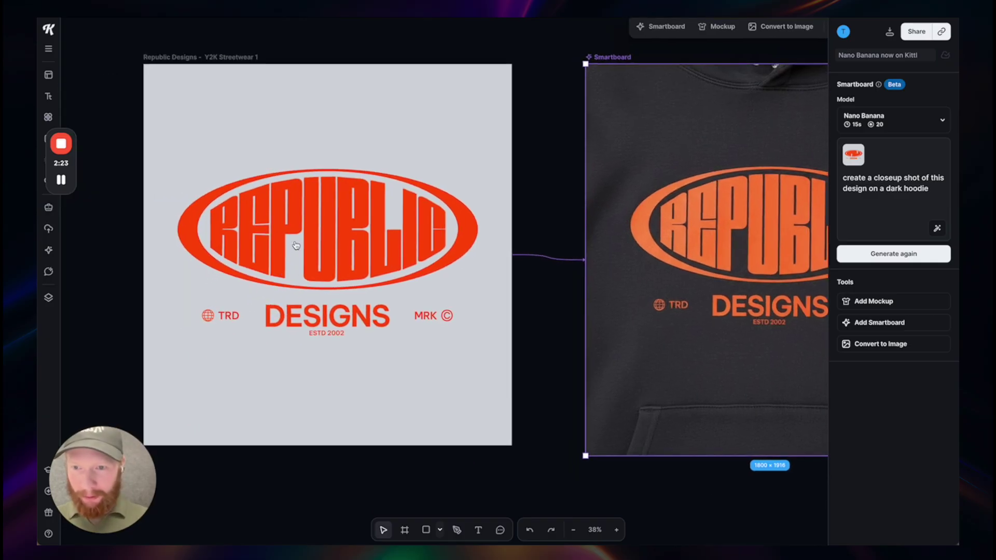
scroll(299, 258, right, 1)
scroll(299, 258, right, 4)
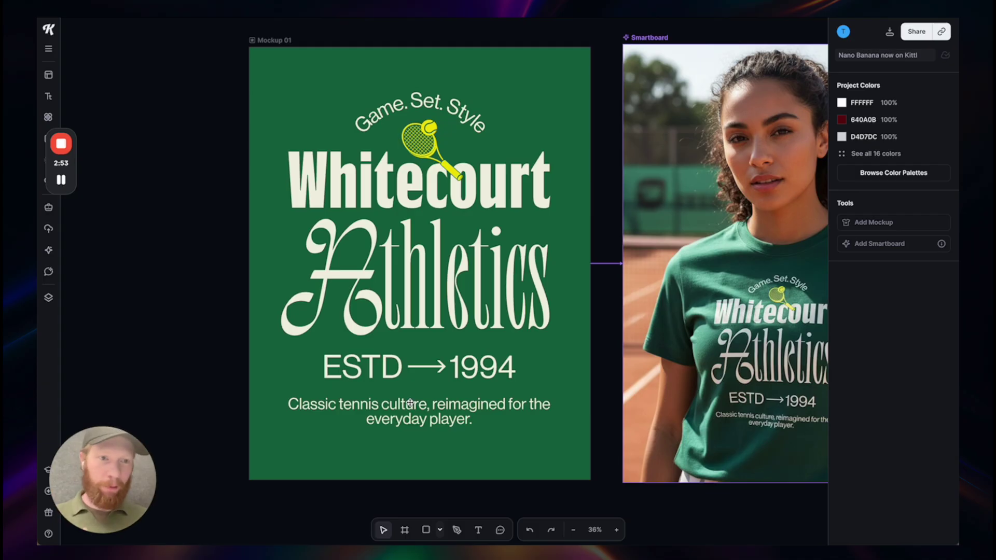
Zoom across to the Whitecourt Athletics Mockup 01 artboard and inspect its green T-shirt smartboard renders.
scroll(410, 403, right, 6)
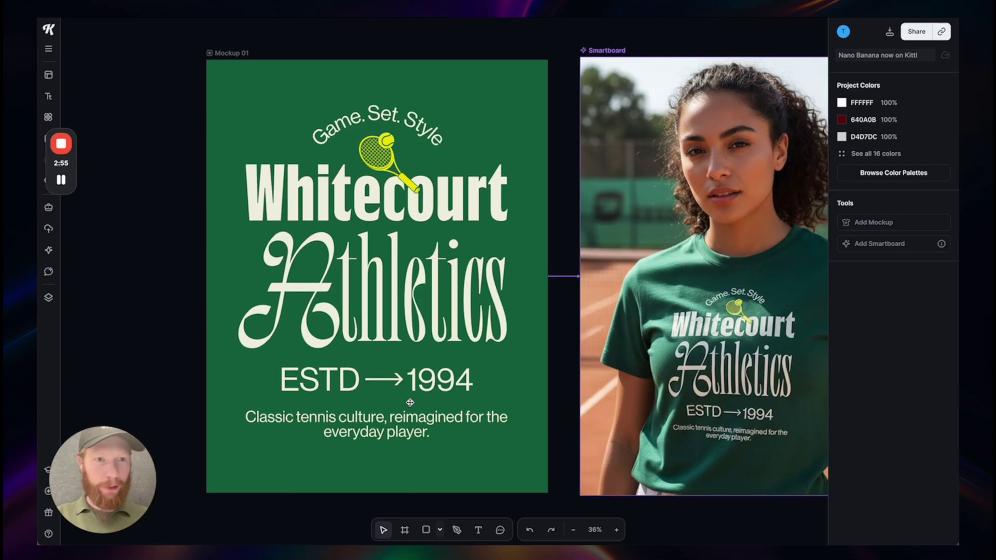
scroll(410, 403, right, 1)
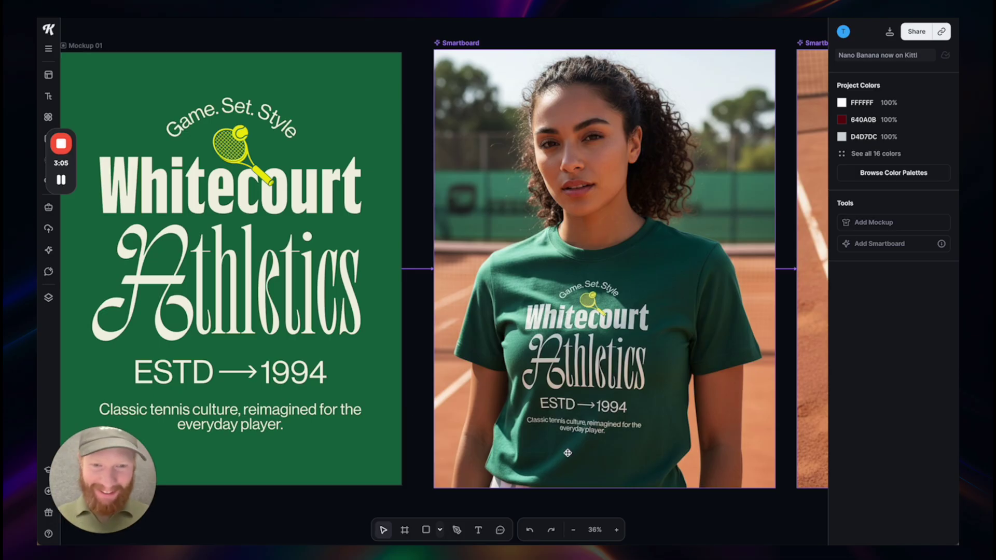
scroll(607, 437, up, 5)
scroll(602, 429, down, 4)
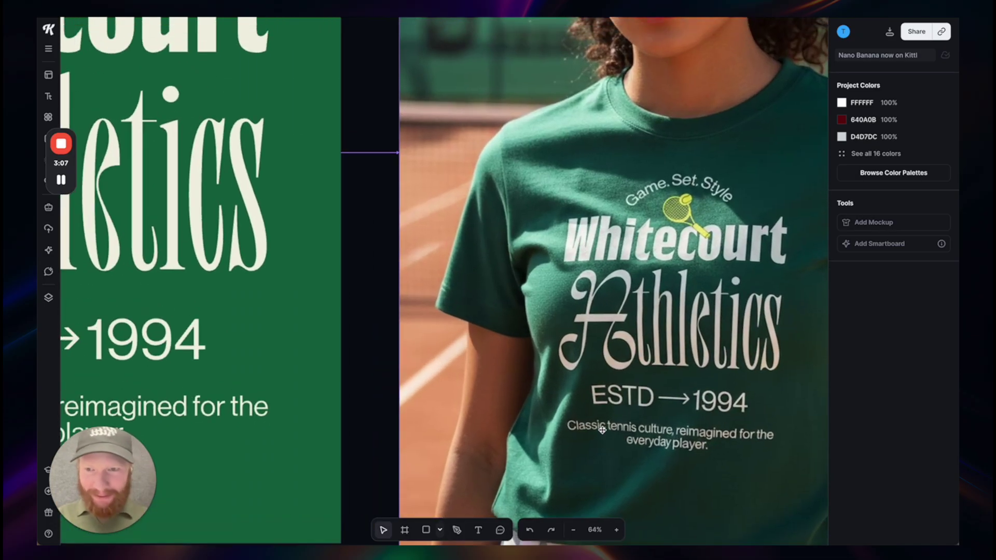
scroll(366, 460, up, 2)
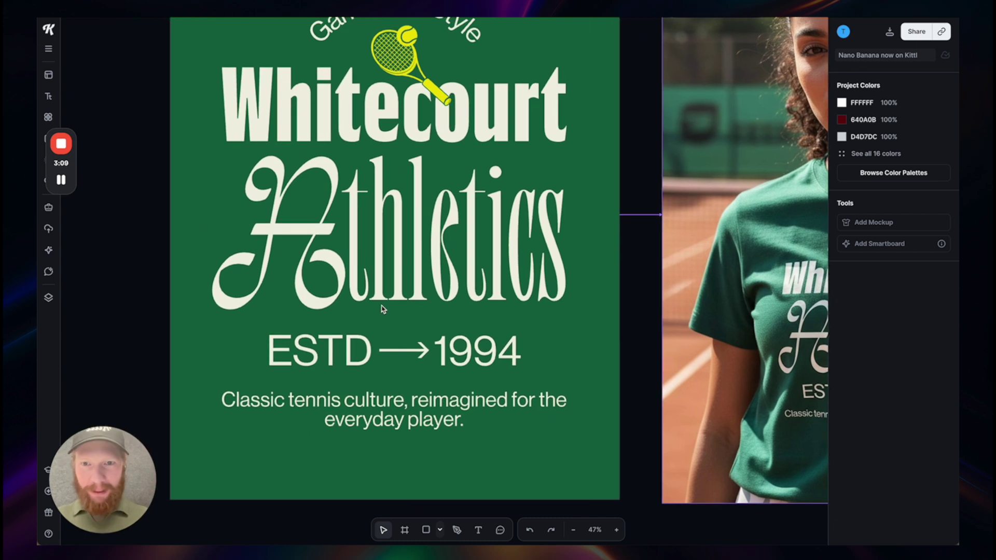
scroll(384, 310, up, 1)
scroll(384, 310, right, 1)
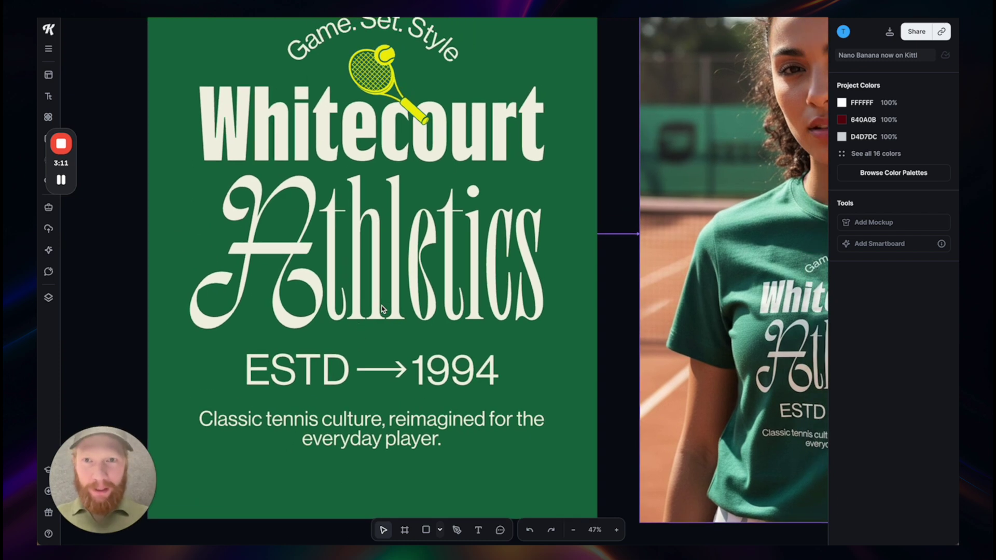
scroll(379, 92, up, 3)
scroll(379, 91, left, 1)
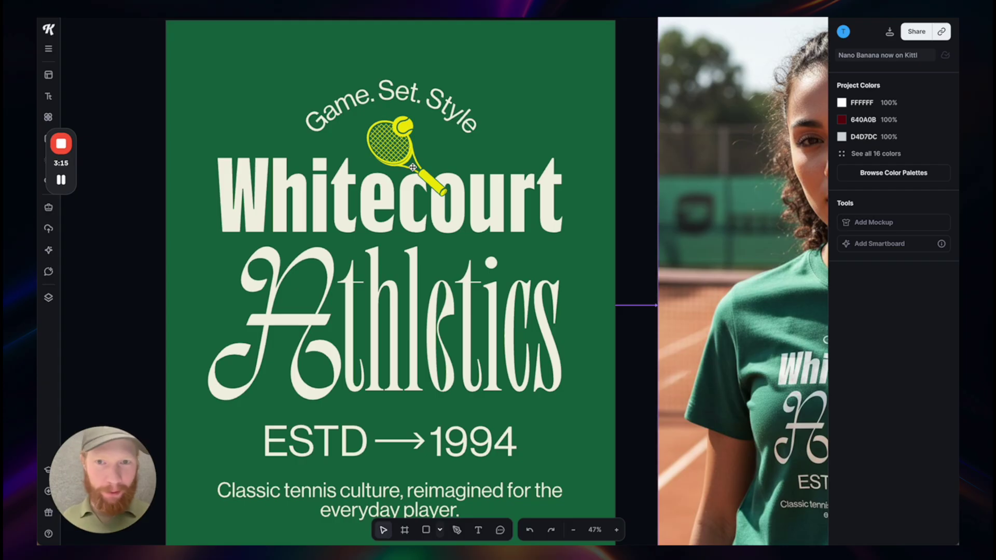
scroll(413, 167, right, 10)
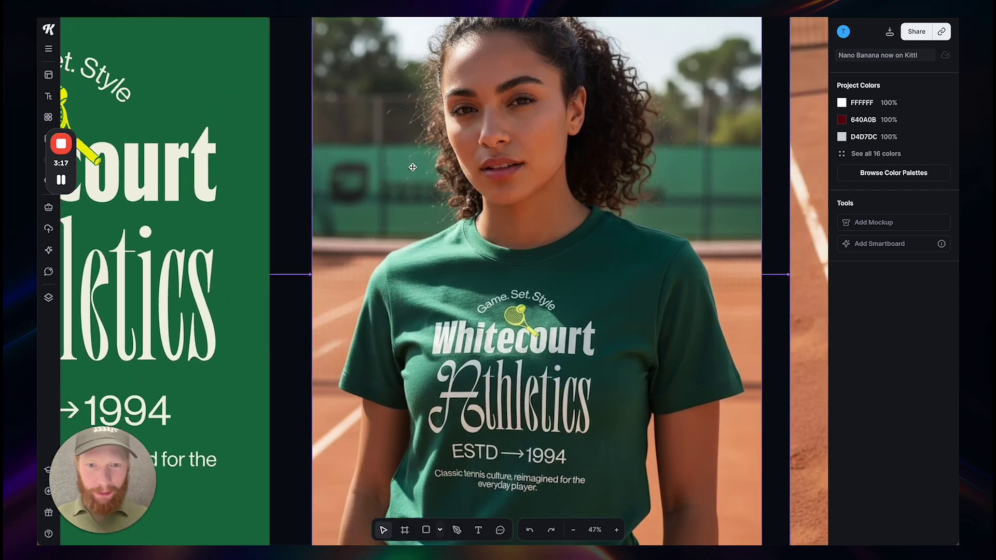
scroll(510, 332, up, 2)
scroll(510, 332, down, 3)
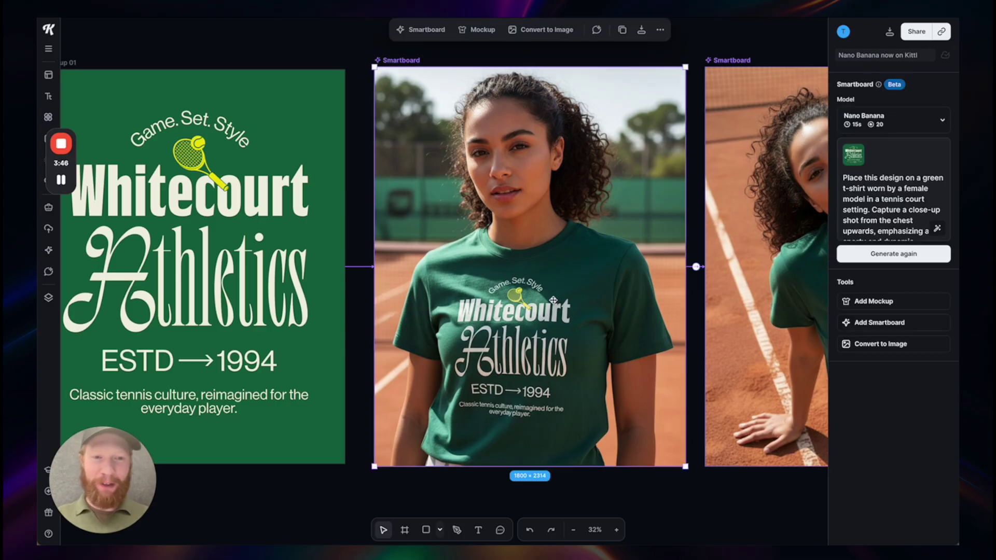
Pan to the tennis smartboards and select the second one to view its prompt.
scroll(554, 300, right, 5)
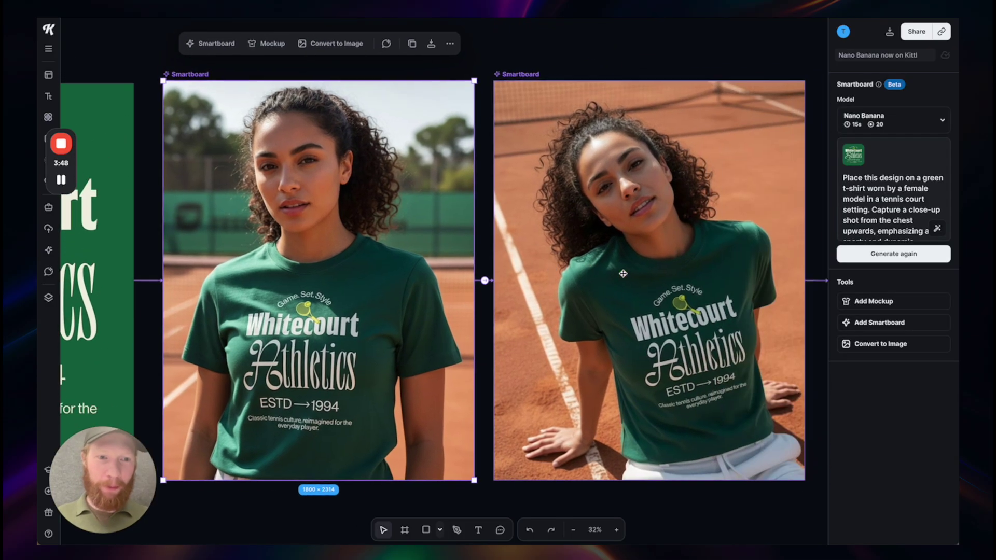
scroll(623, 273, right, 1)
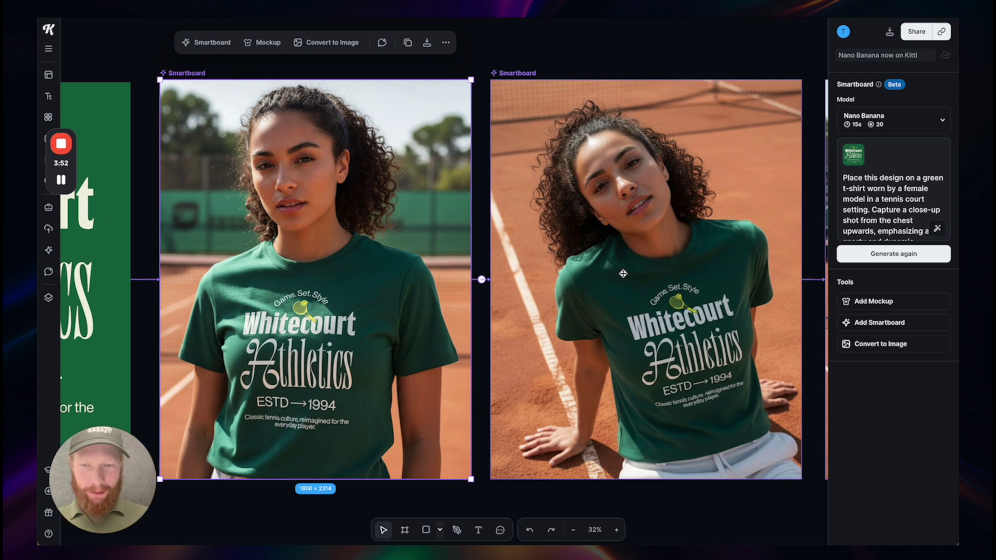
click(623, 273)
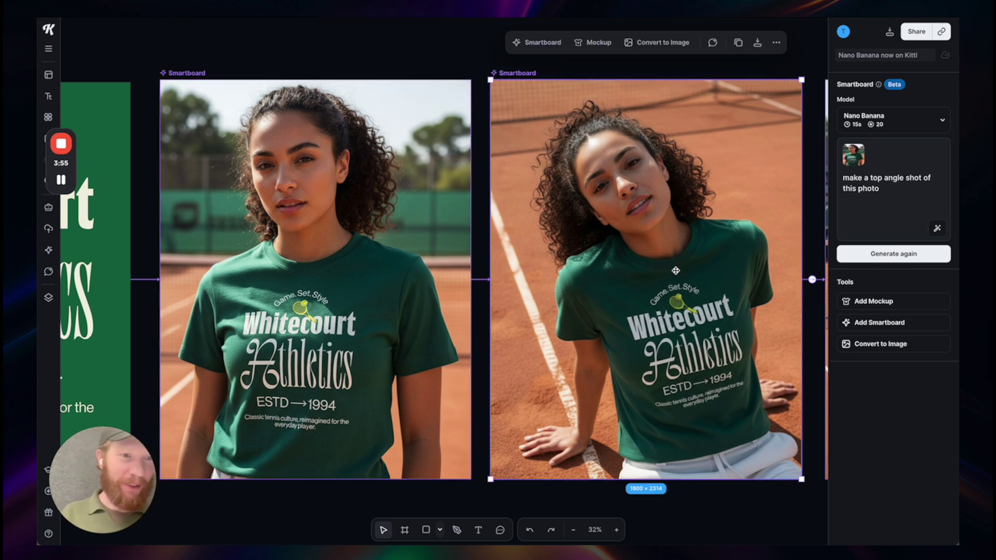
scroll(676, 270, right, 3)
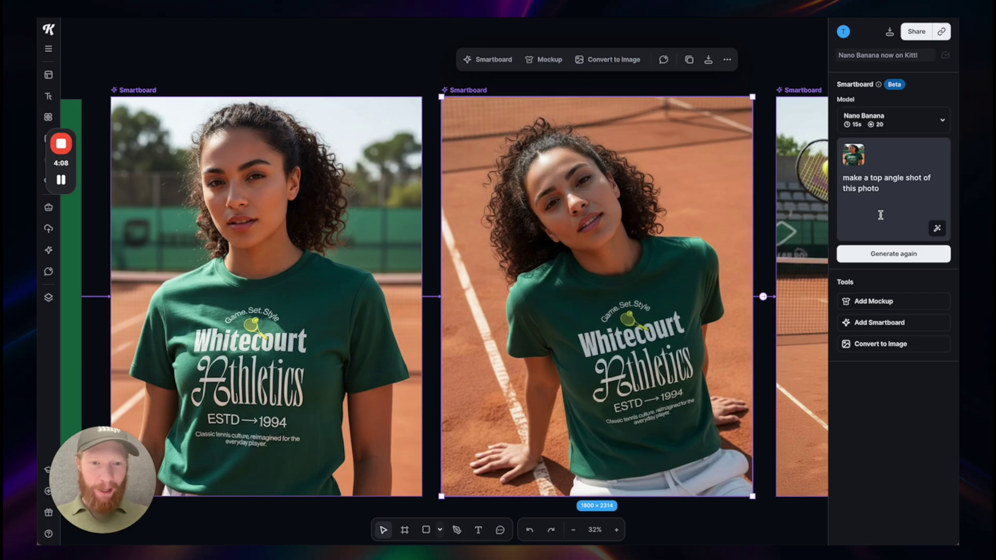
Select the full-body tennis-playing smartboard to show its 'create a full body shot of her, playing tennis' prompt.
scroll(699, 361, up, 3)
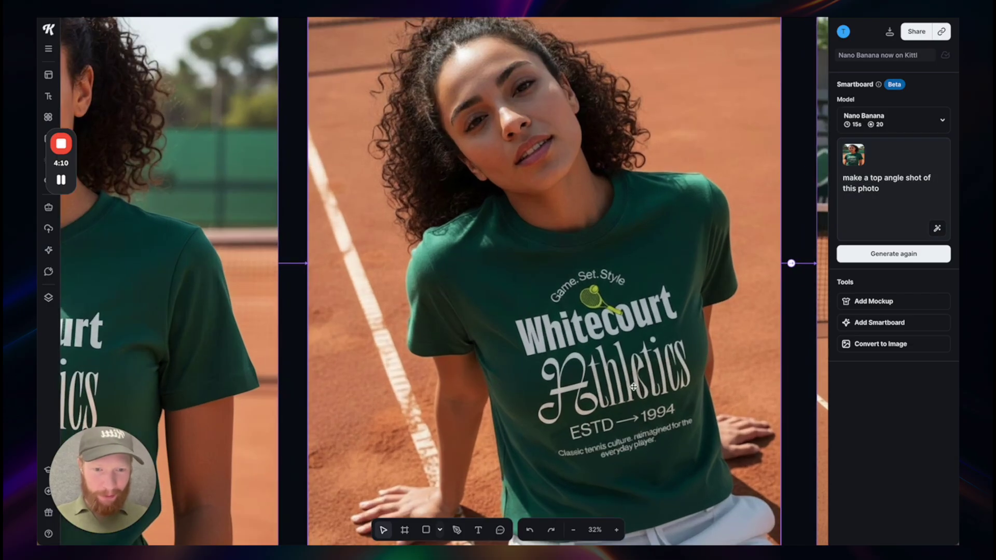
scroll(642, 384, down, 4)
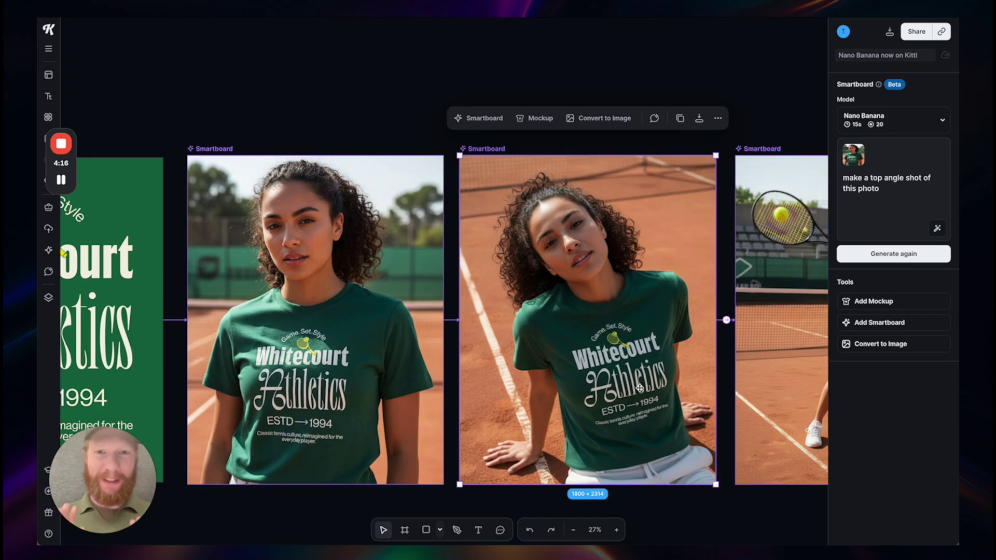
scroll(639, 388, right, 5)
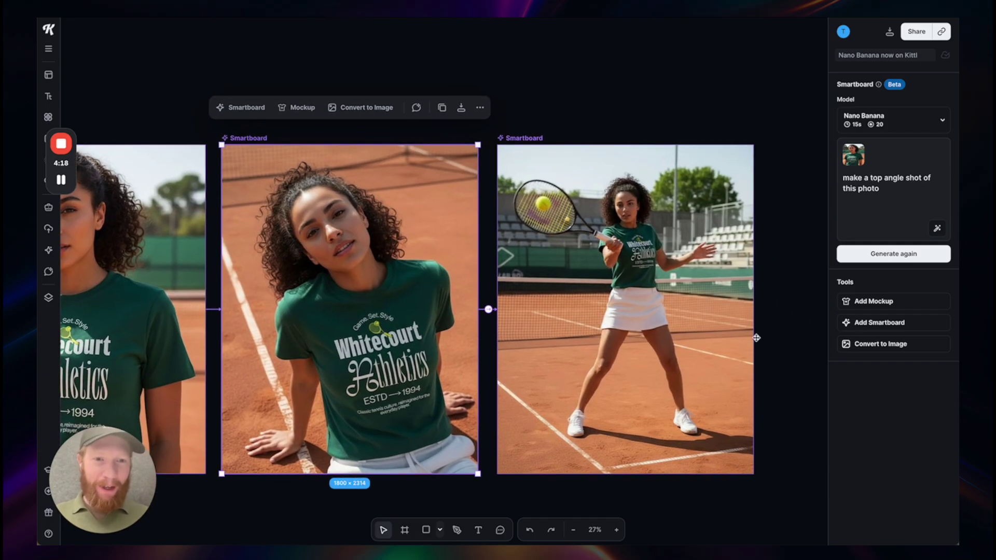
click(789, 317)
scroll(789, 317, right, 2)
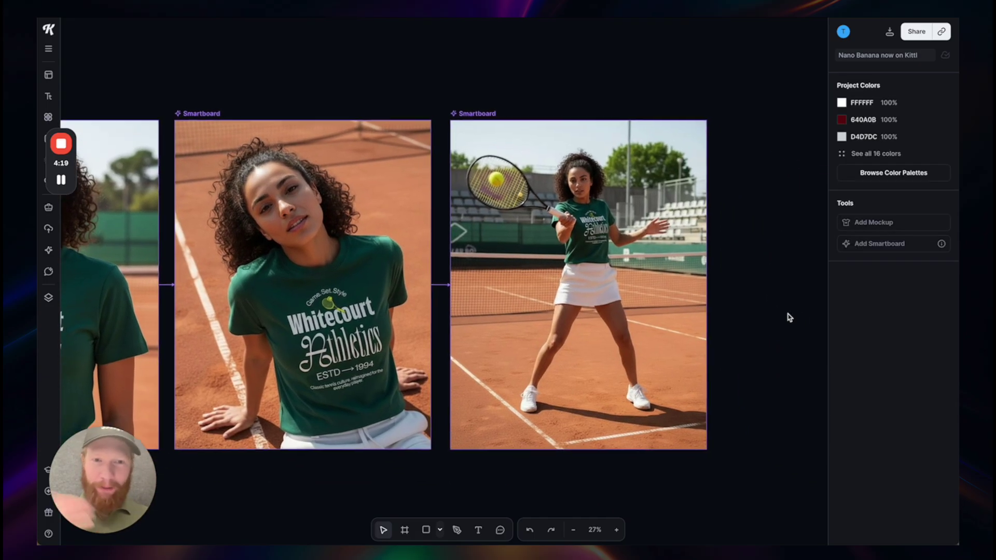
click(626, 279)
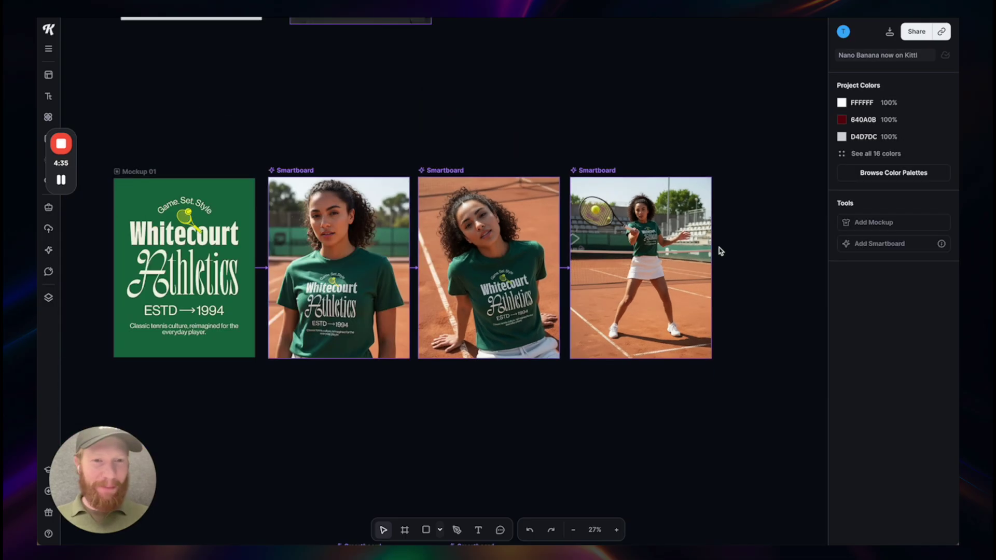
Pan through the anorak Mockup 02 smartboards: hooded jacket, rain, desert quad bike, jacket back, cap.
scroll(720, 251, down, 5)
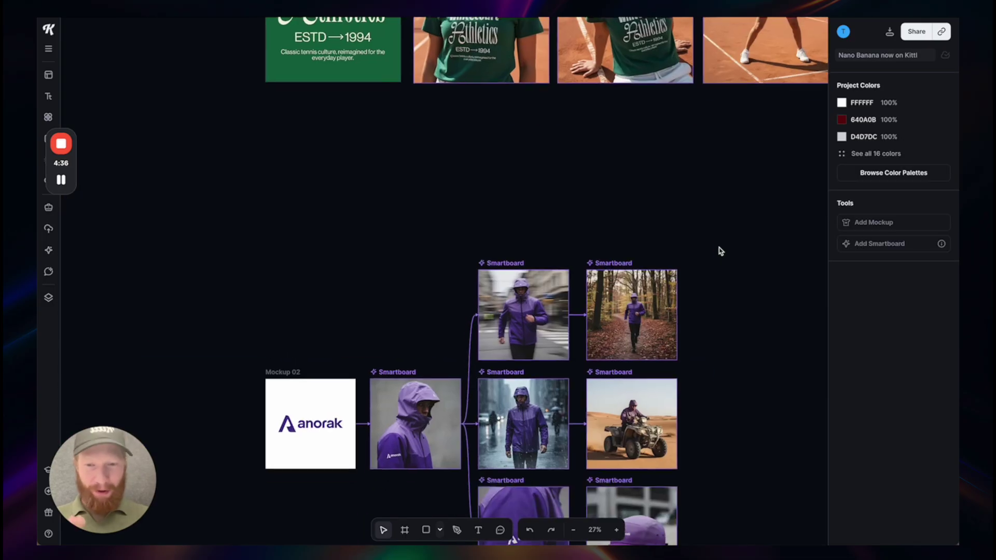
scroll(331, 368, up, 5)
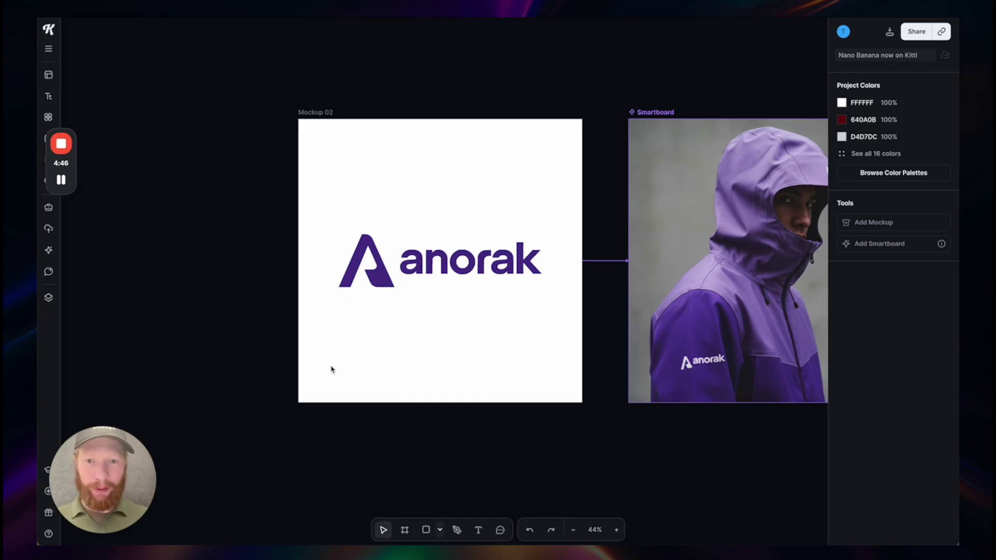
scroll(380, 305, up, 2)
scroll(379, 304, right, 5)
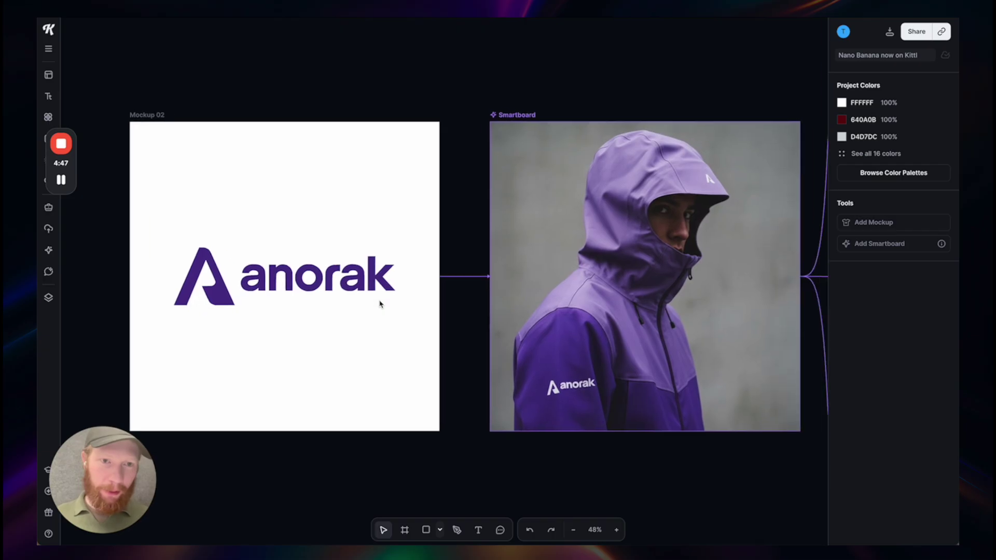
scroll(551, 275, right, 3)
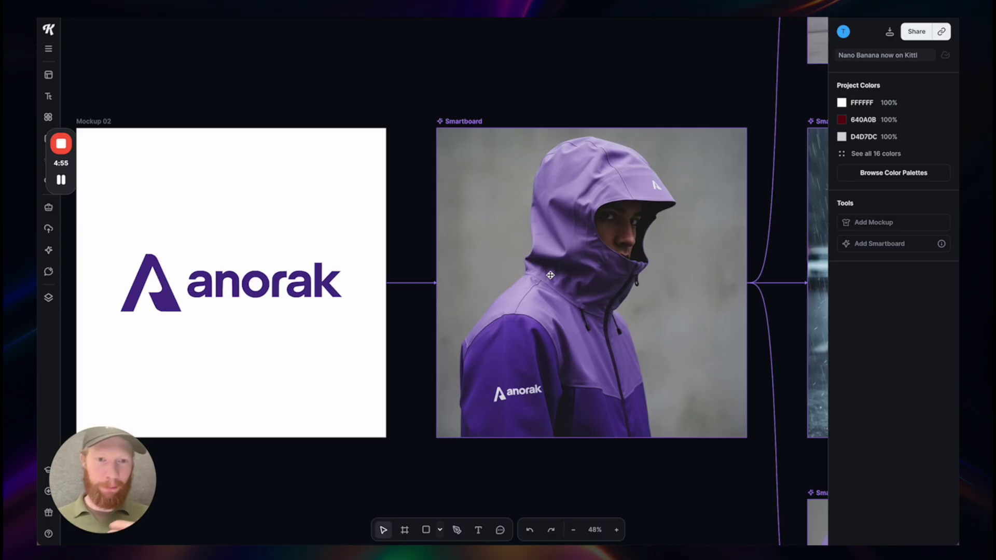
scroll(588, 416, up, 5)
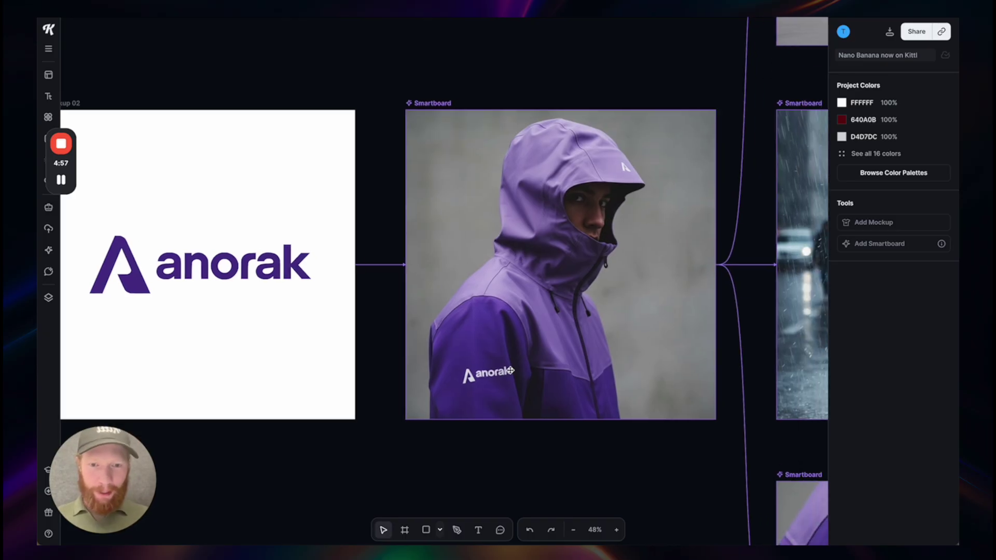
scroll(496, 387, down, 4)
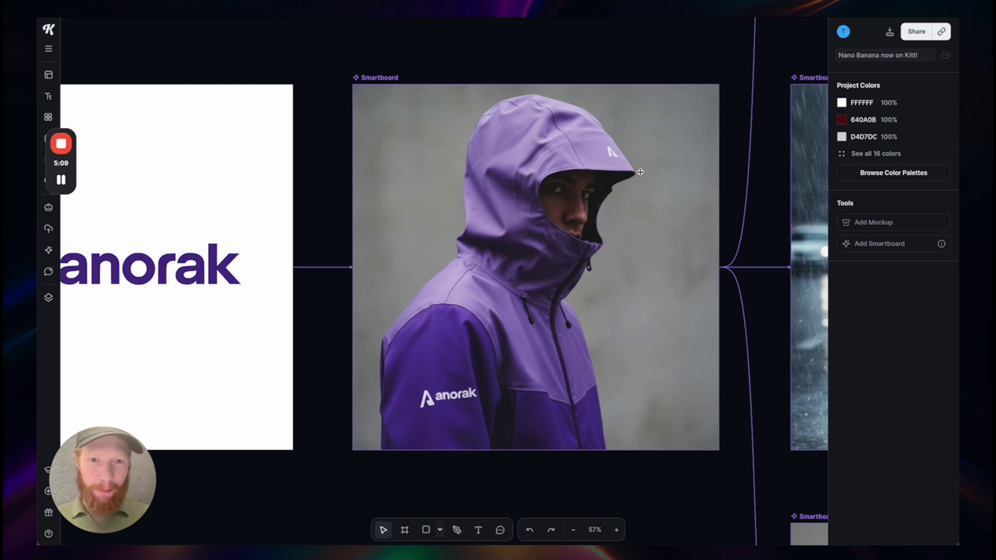
scroll(640, 172, down, 4)
scroll(641, 172, right, 5)
scroll(640, 173, up, 4)
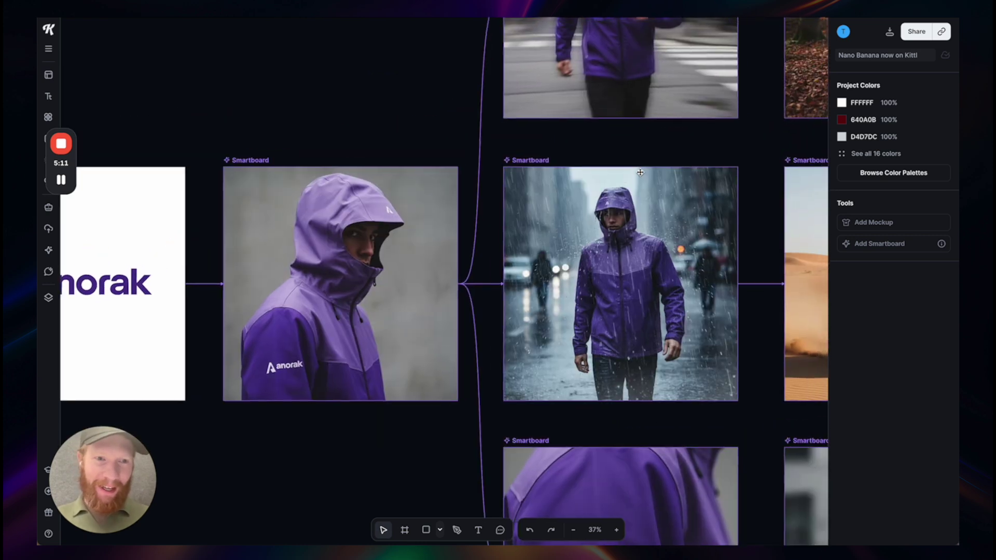
scroll(640, 173, left, 1)
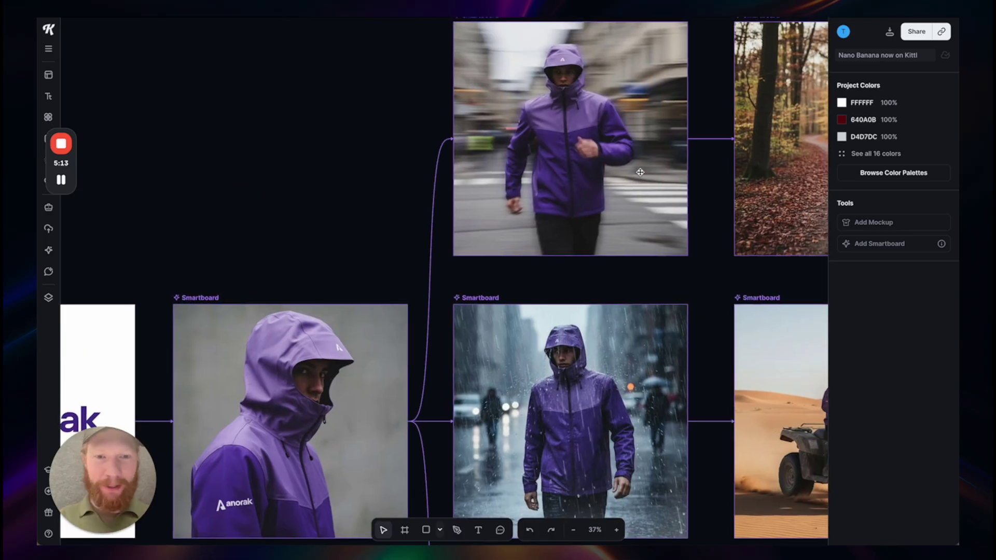
scroll(641, 172, down, 7)
scroll(640, 173, right, 1)
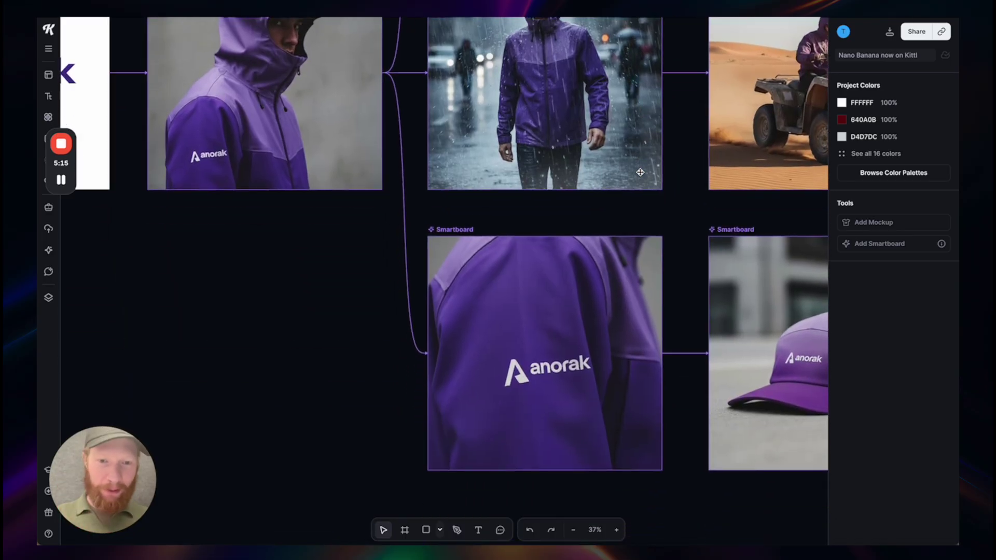
scroll(640, 172, down, 1)
scroll(640, 172, right, 1)
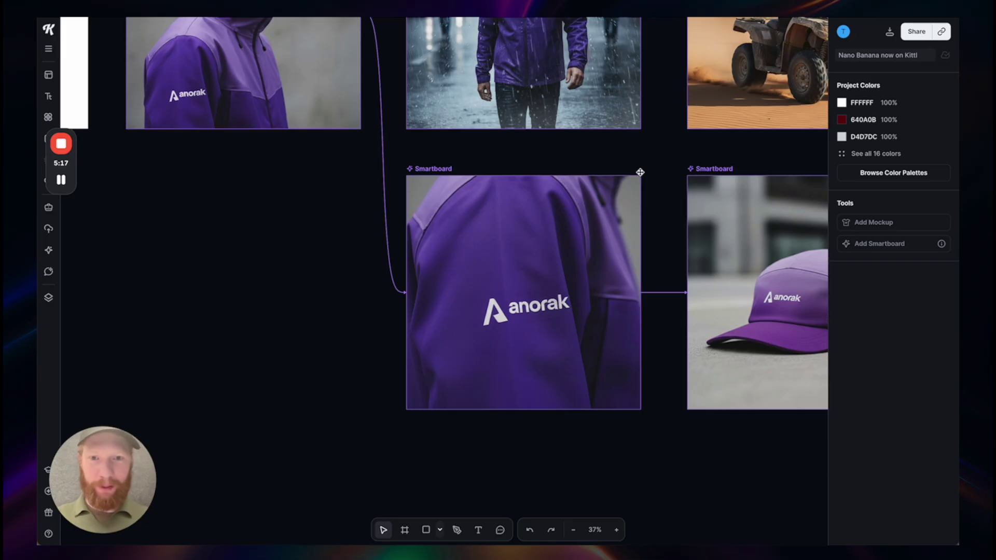
scroll(640, 172, right, 4)
scroll(640, 172, down, 1)
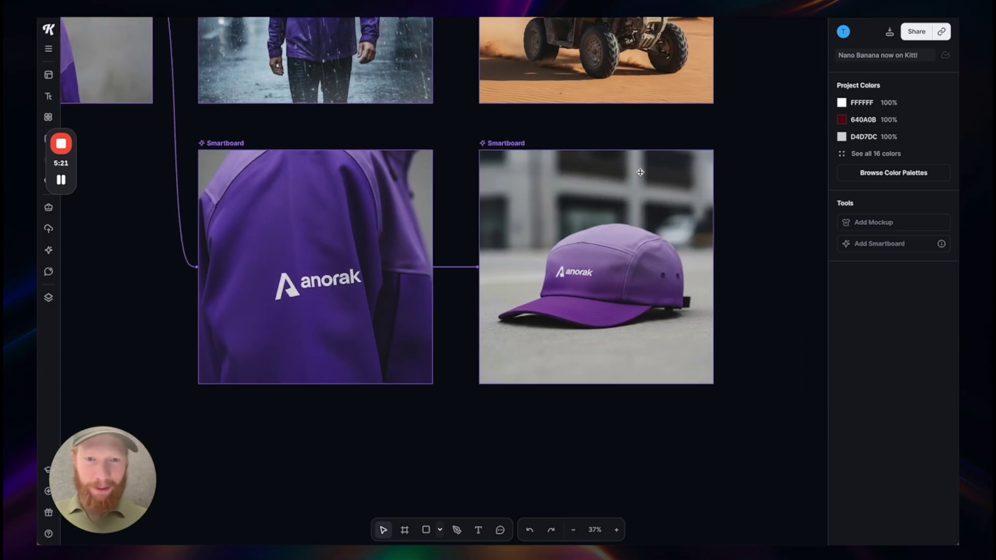
scroll(641, 173, up, 3)
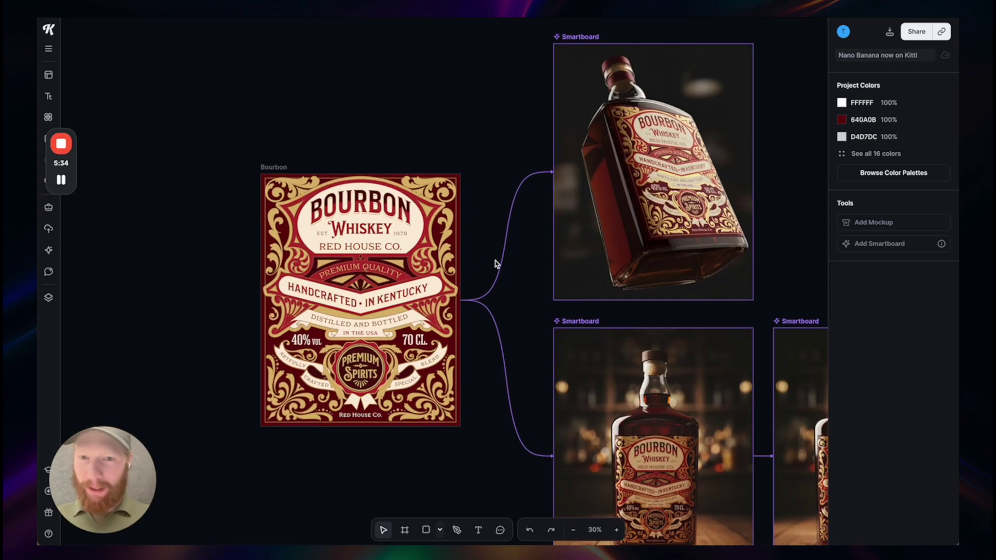
Zoom into the Bourbon whiskey label and check its BOURBON title.
scroll(297, 277, up, 5)
scroll(298, 277, up, 5)
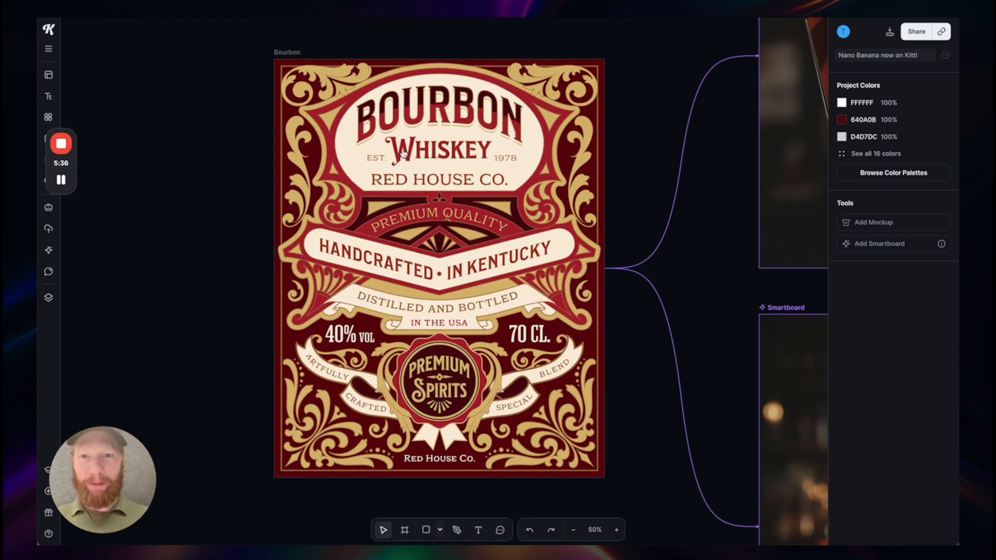
click(411, 109)
click(228, 191)
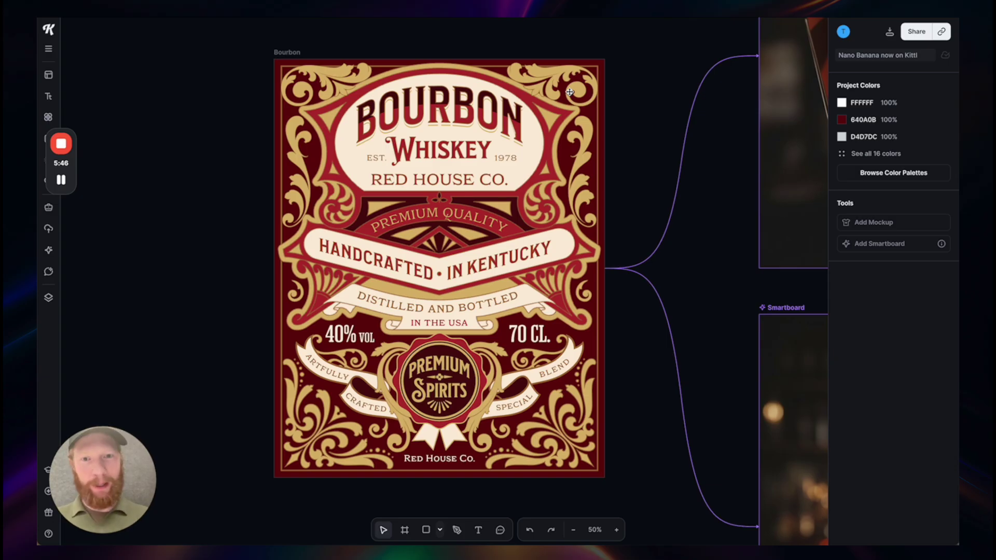
Inspect the bottle mockup smartboards and select the top tilted-bottle one to display its prompt.
scroll(570, 92, down, 3)
scroll(569, 91, right, 4)
scroll(570, 92, up, 2)
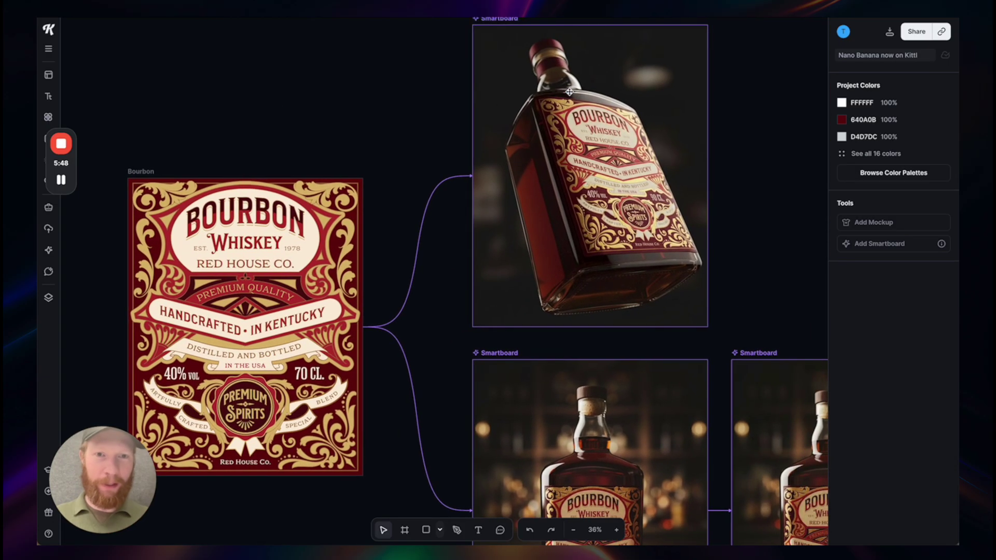
scroll(570, 92, up, 2)
scroll(604, 118, up, 3)
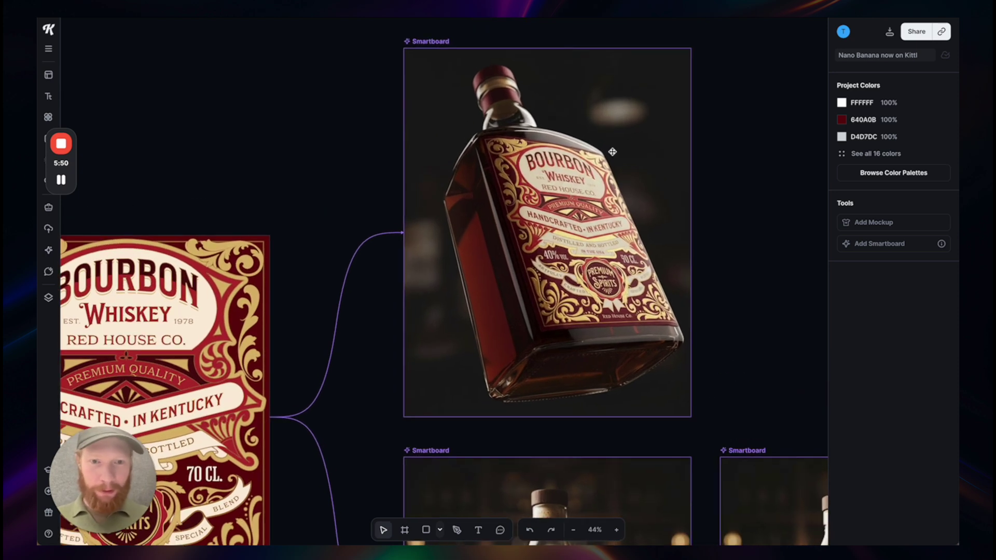
scroll(587, 237, up, 3)
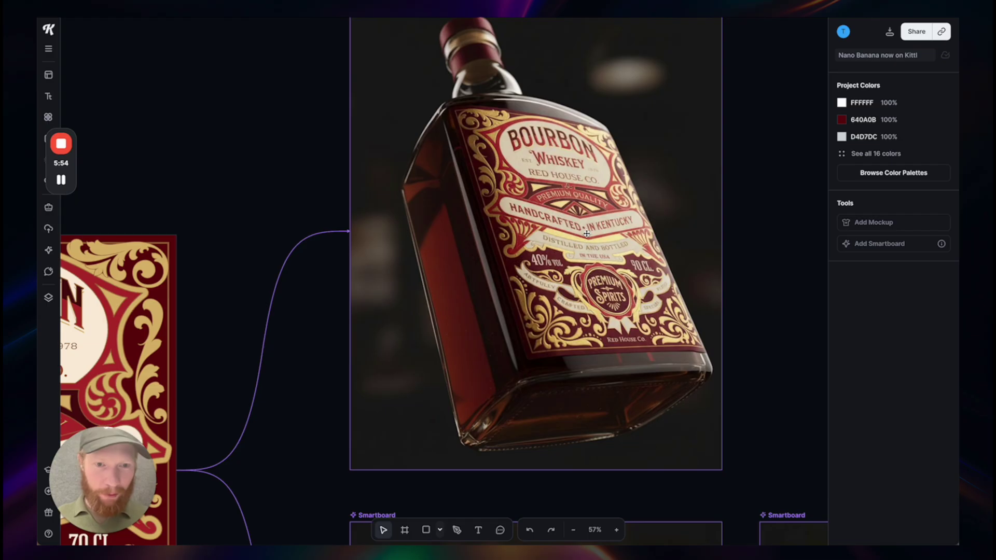
scroll(586, 234, down, 6)
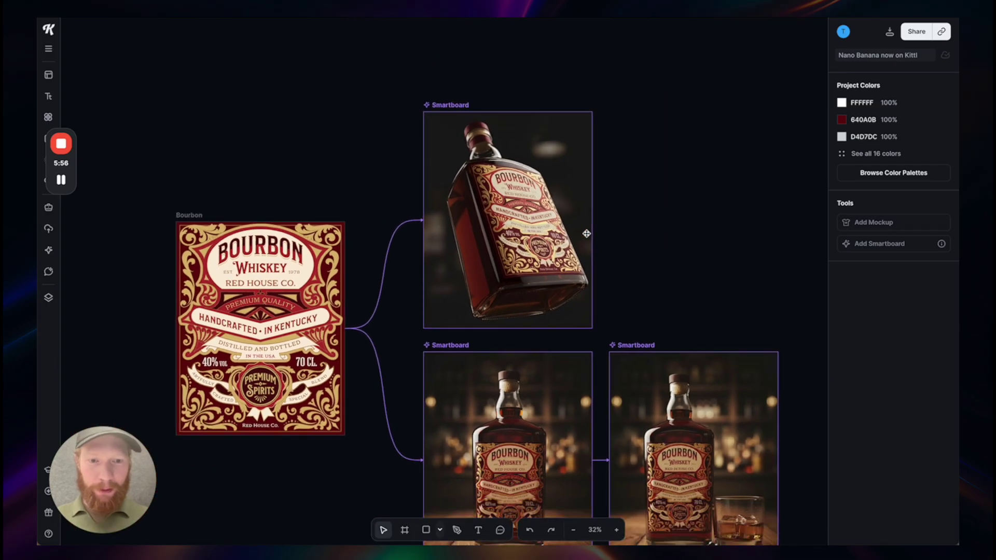
click(553, 207)
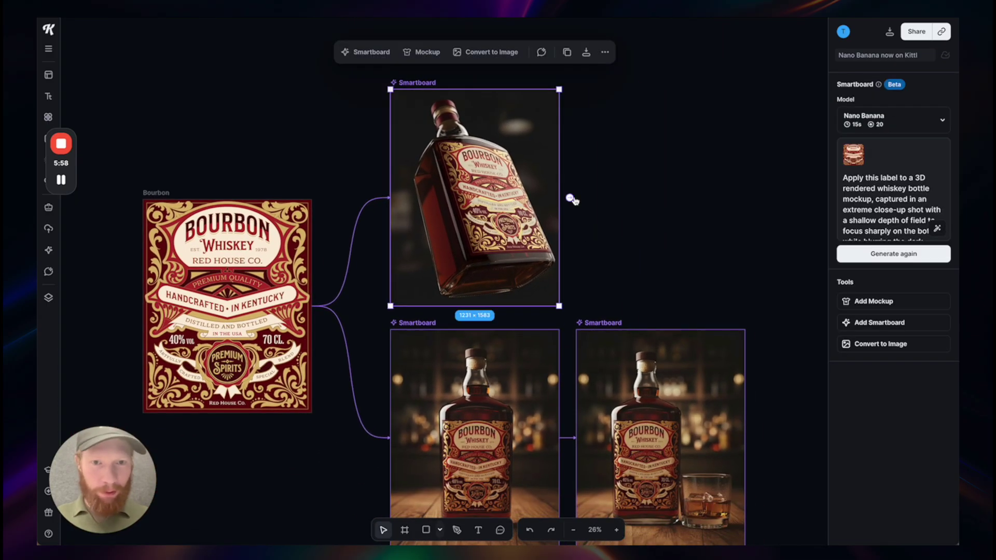
Branch a new smartboard from the tilted bottle and generate 'turn this bottle by 30 degrees'.
click(571, 200)
click(864, 200)
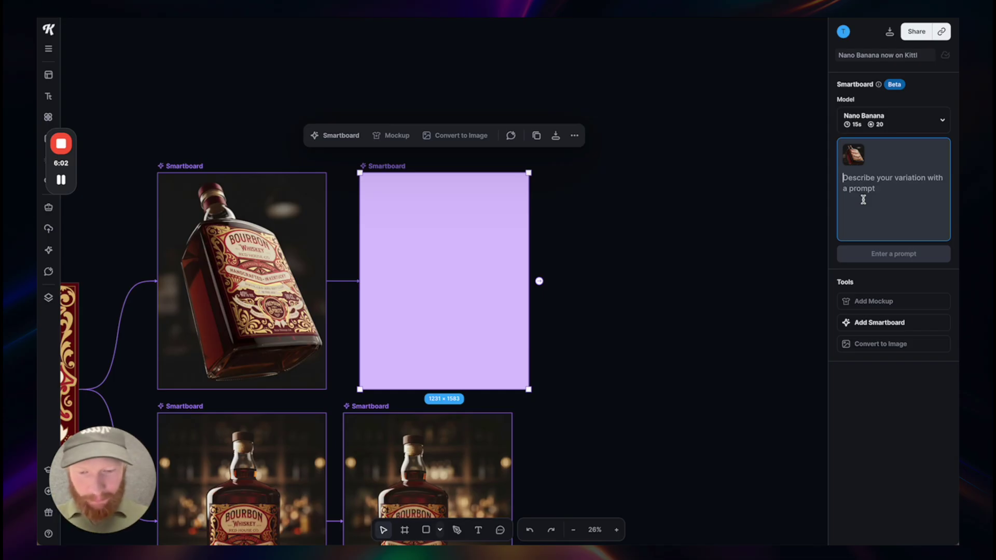
text(tu)
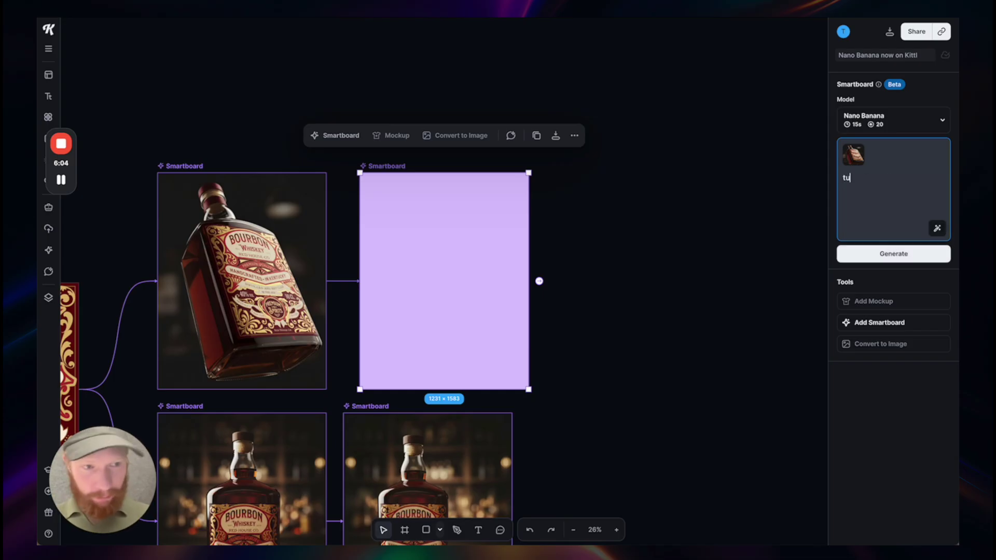
text(rn this bott)
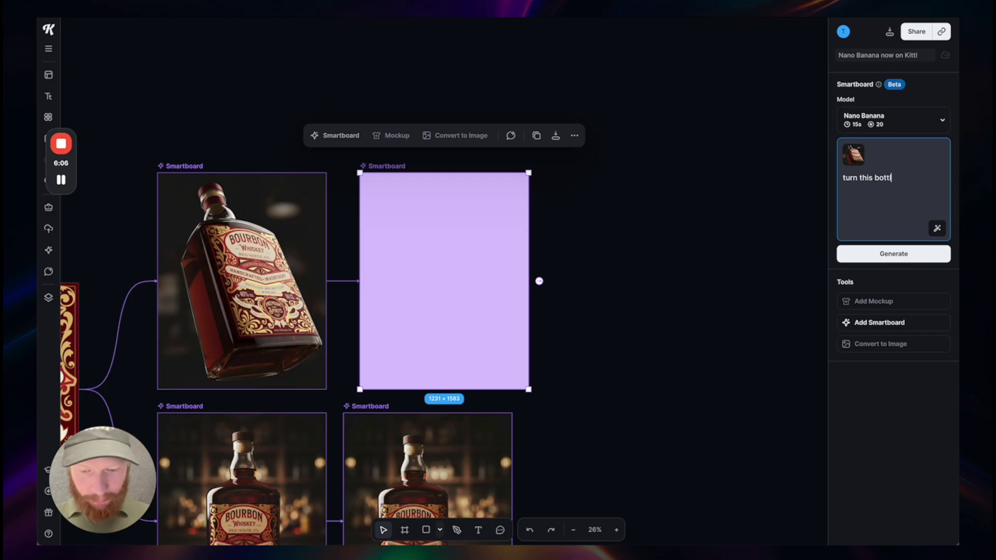
text(le by 30 )
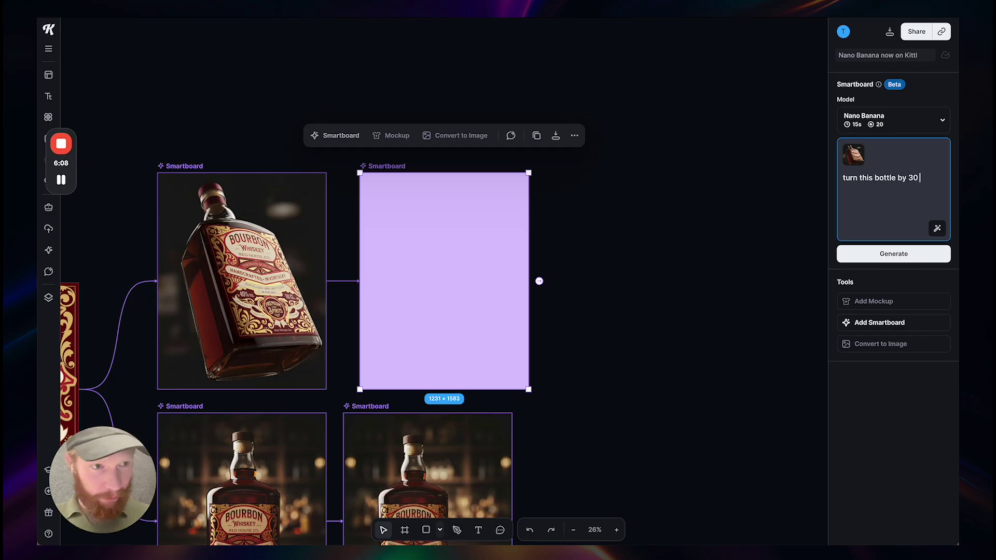
text(degrees)
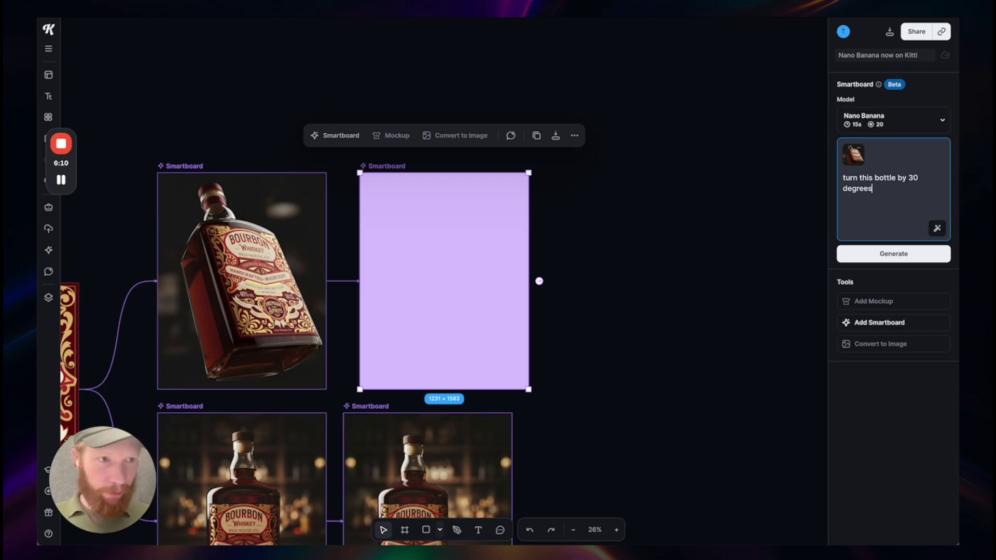
key(Return)
scroll(444, 315, up, 5)
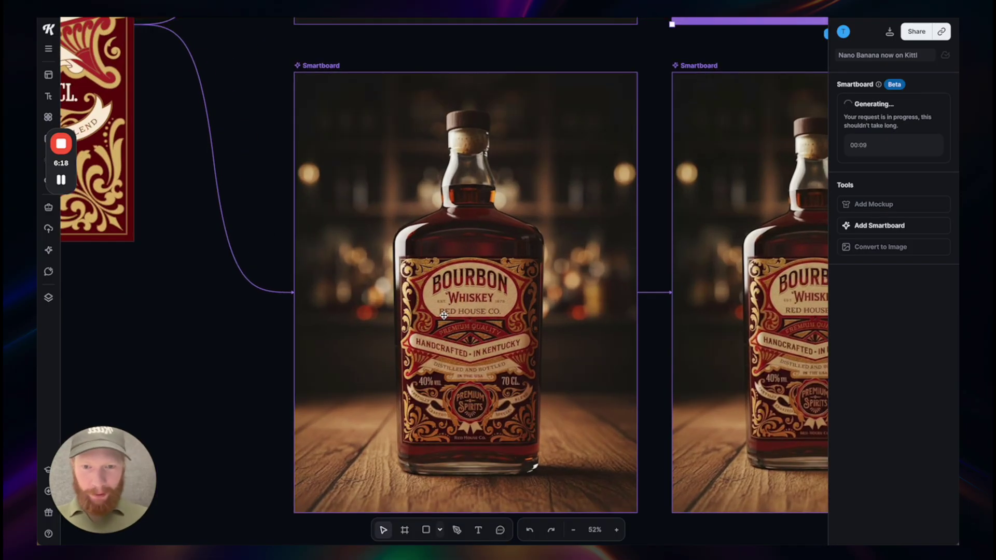
Zoom in to compare the rotated bourbon bottle render with the original tilted bottle.
scroll(444, 314, down, 3)
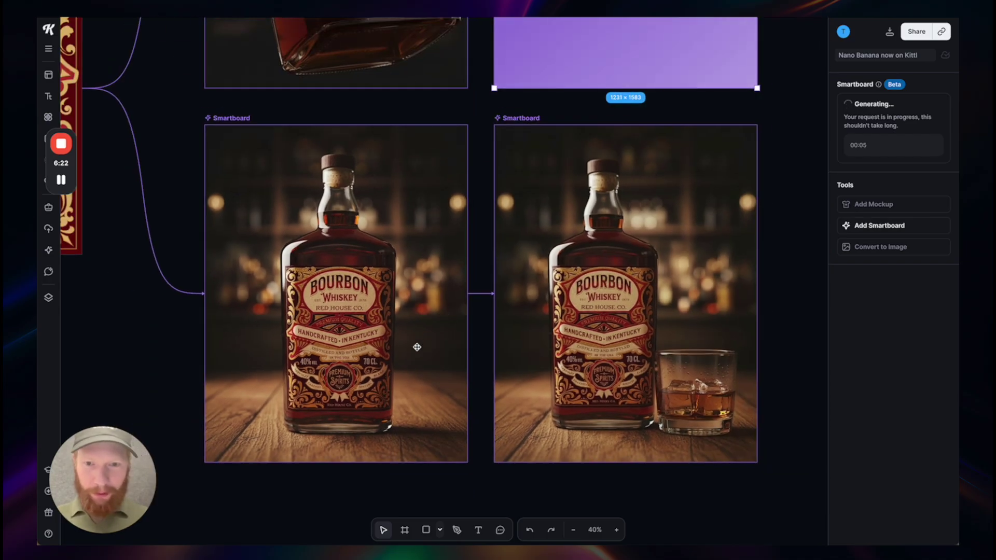
scroll(427, 338, up, 2)
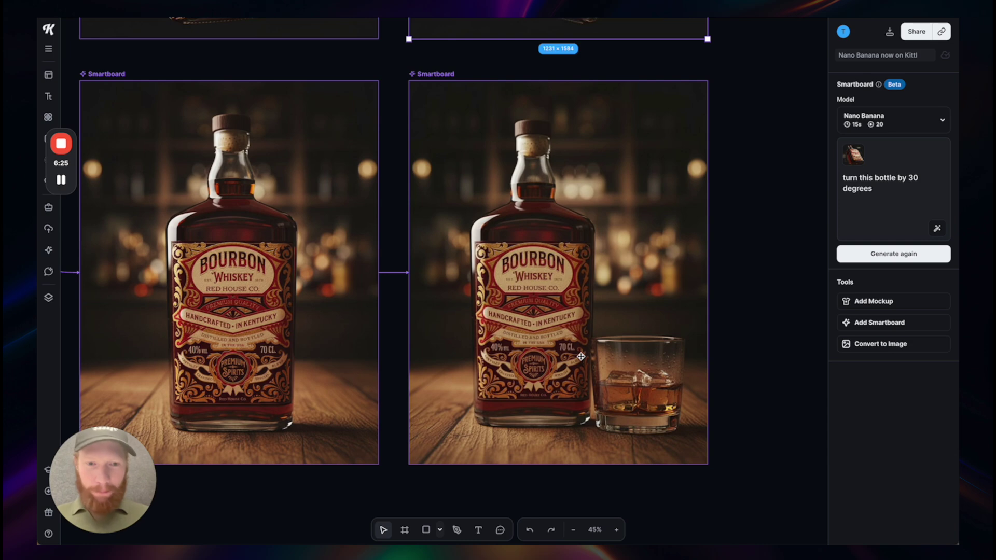
scroll(581, 357, up, 2)
scroll(586, 363, down, 2)
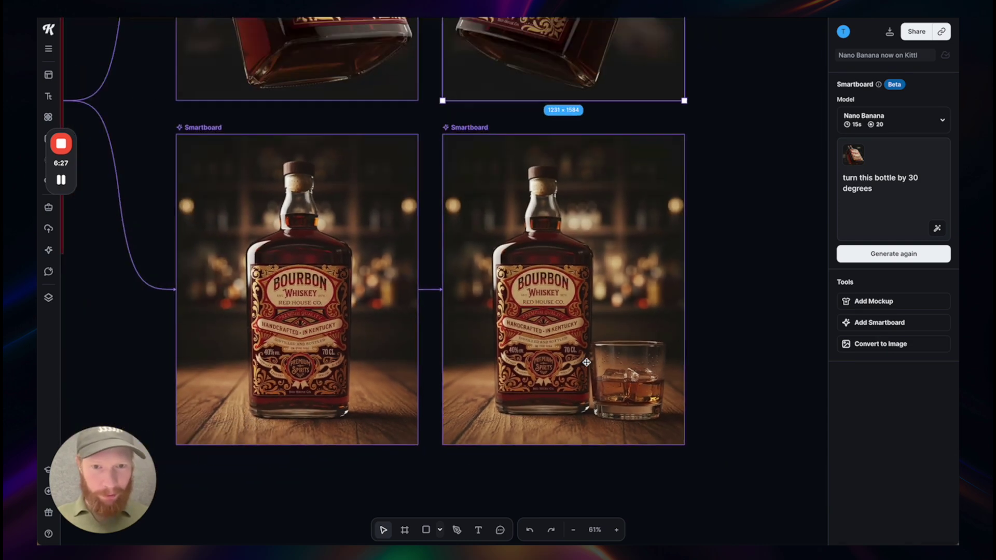
scroll(586, 362, down, 3)
scroll(576, 245, up, 3)
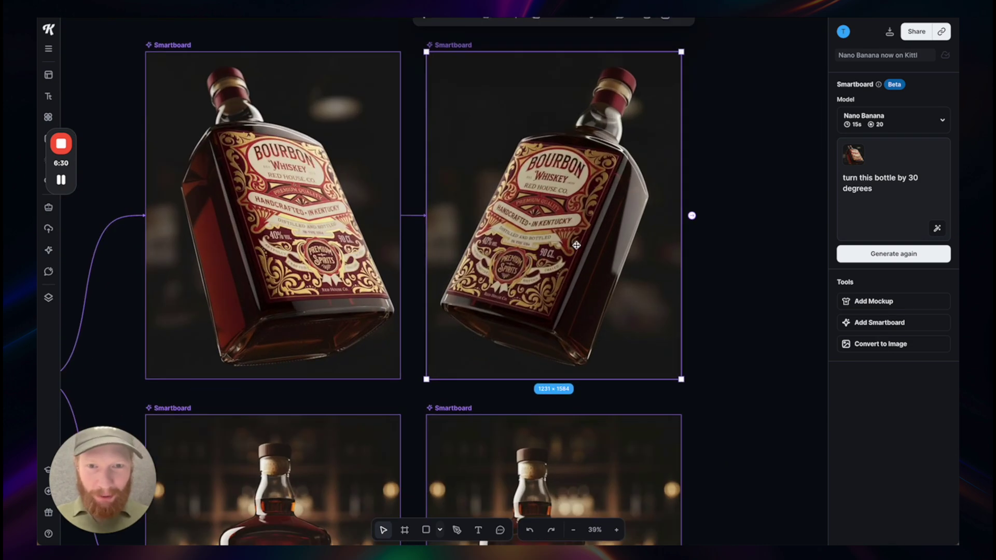
scroll(534, 240, up, 2)
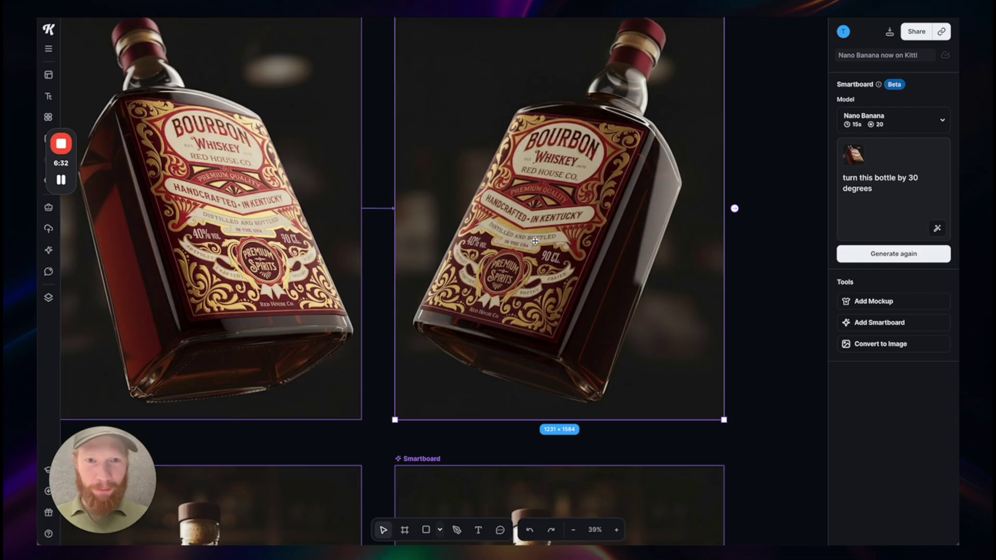
scroll(535, 241, down, 1)
scroll(534, 241, down, 2)
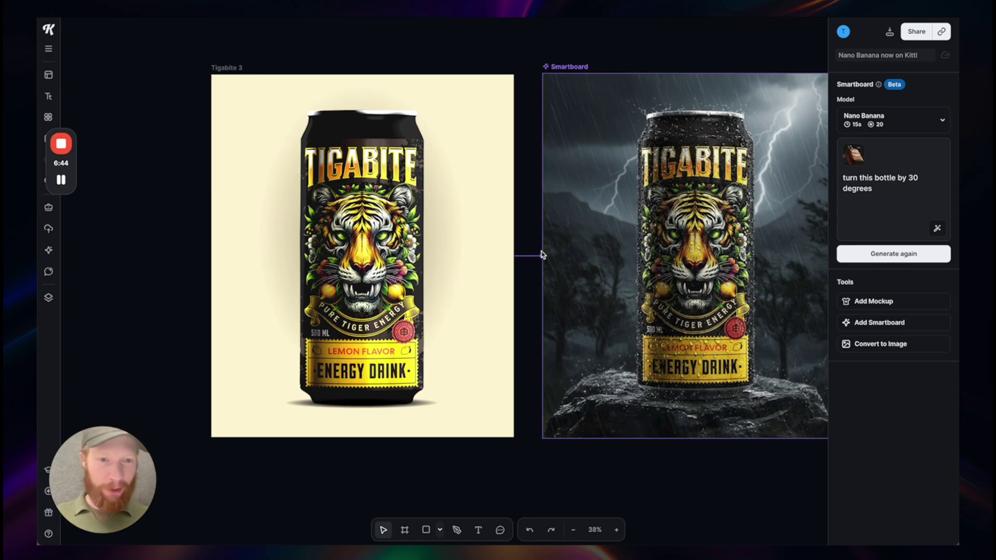
Look over the Tigabite 3 can and its lightning-storm smartboard render.
scroll(541, 255, down, 1)
scroll(541, 254, right, 1)
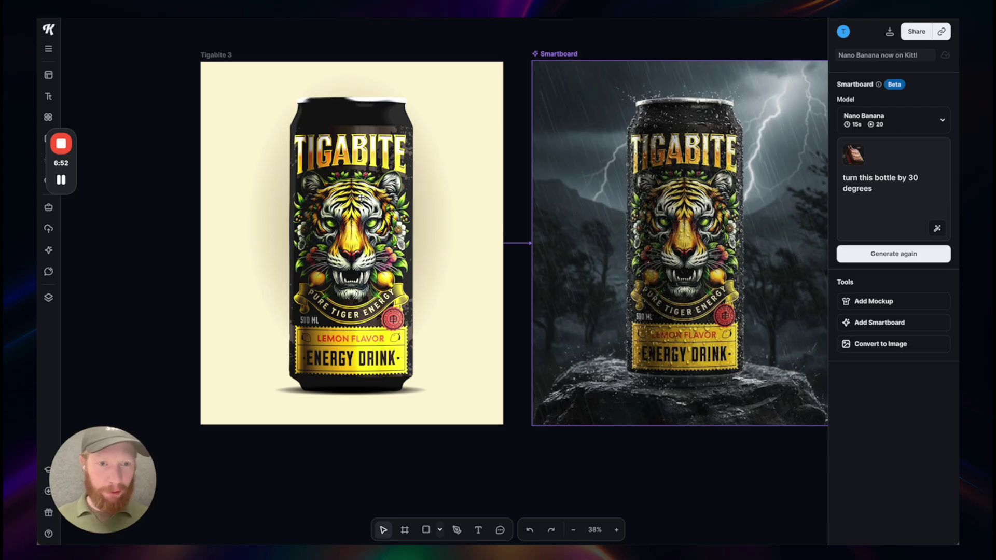
scroll(363, 198, right, 5)
scroll(467, 217, up, 1)
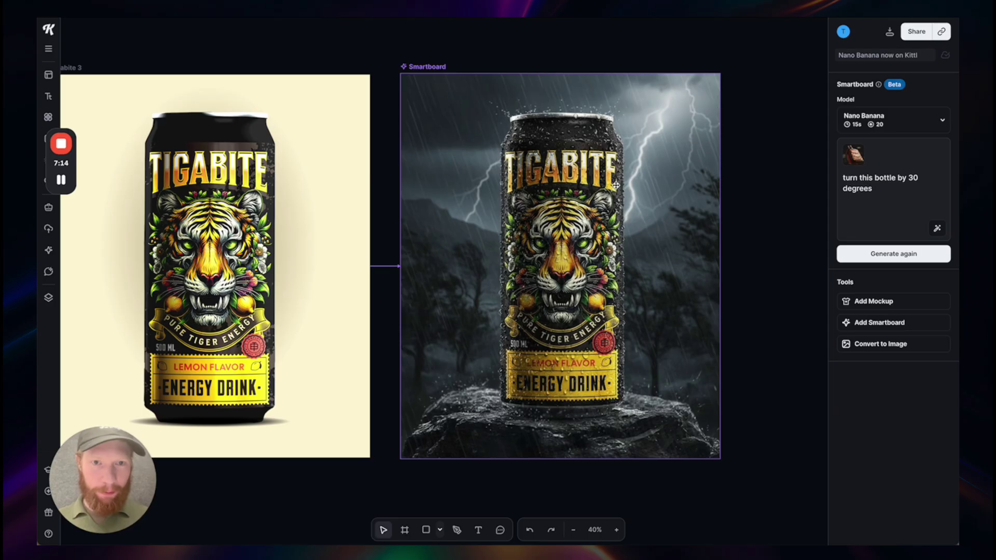
Pan the canvas to the Aura perfume artboard and its red-dress smartboards.
scroll(616, 185, up, 1)
scroll(616, 184, left, 1)
scroll(616, 185, down, 1)
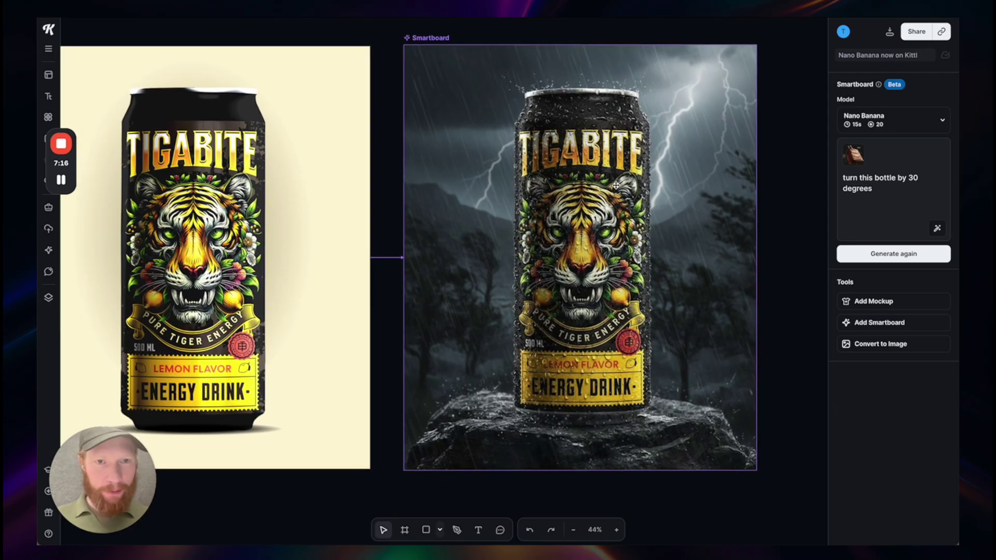
scroll(616, 185, down, 1)
scroll(616, 185, down, 2)
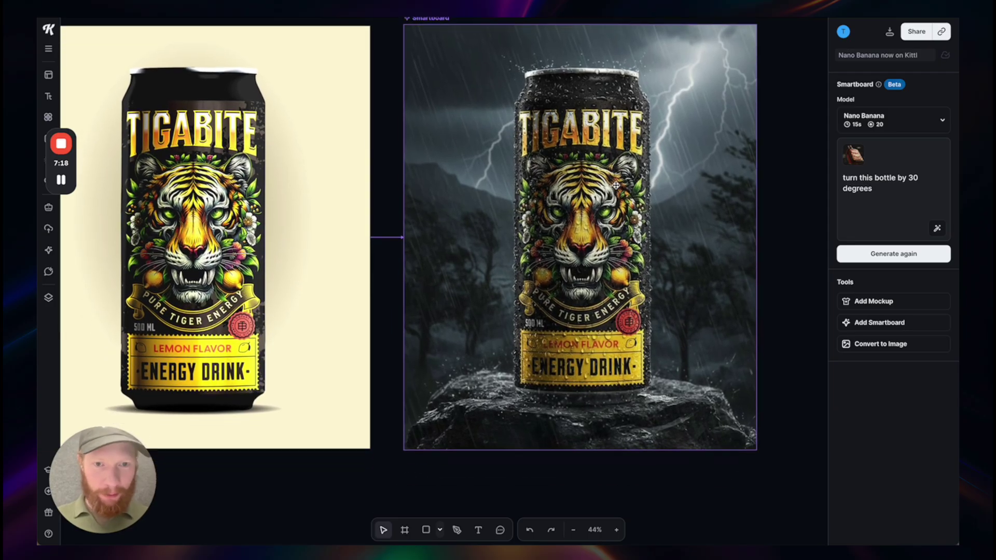
scroll(616, 184, left, 1)
scroll(616, 184, down, 1)
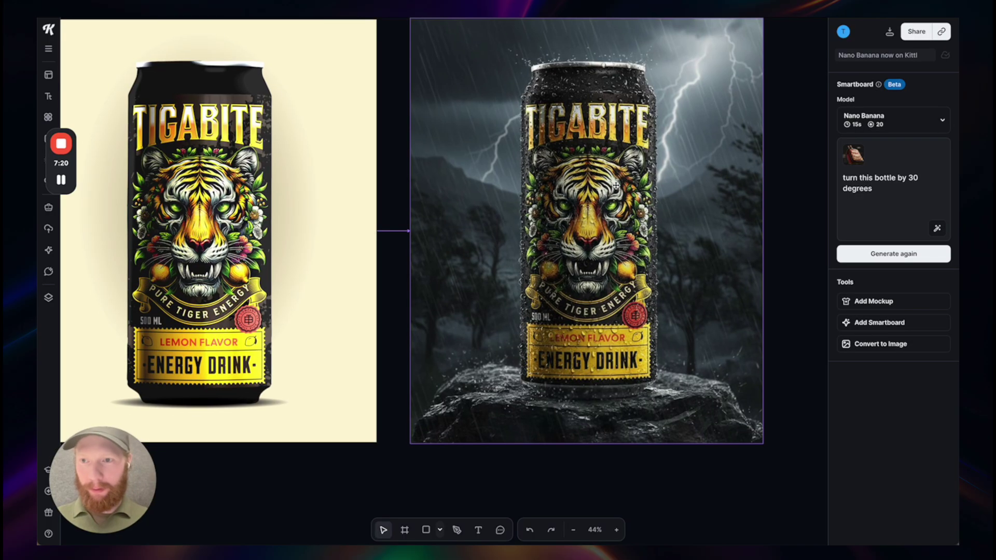
scroll(272, 218, left, 3)
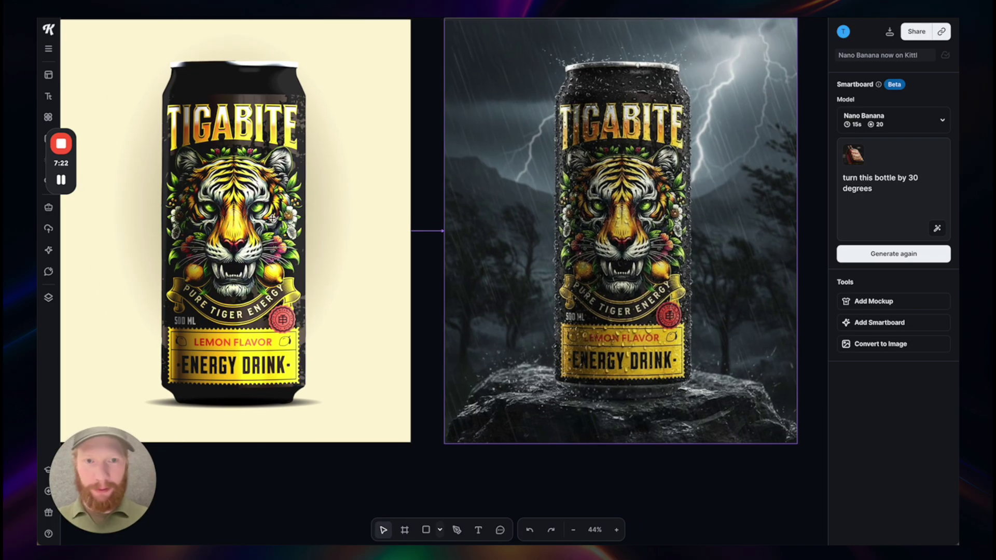
scroll(272, 218, up, 3)
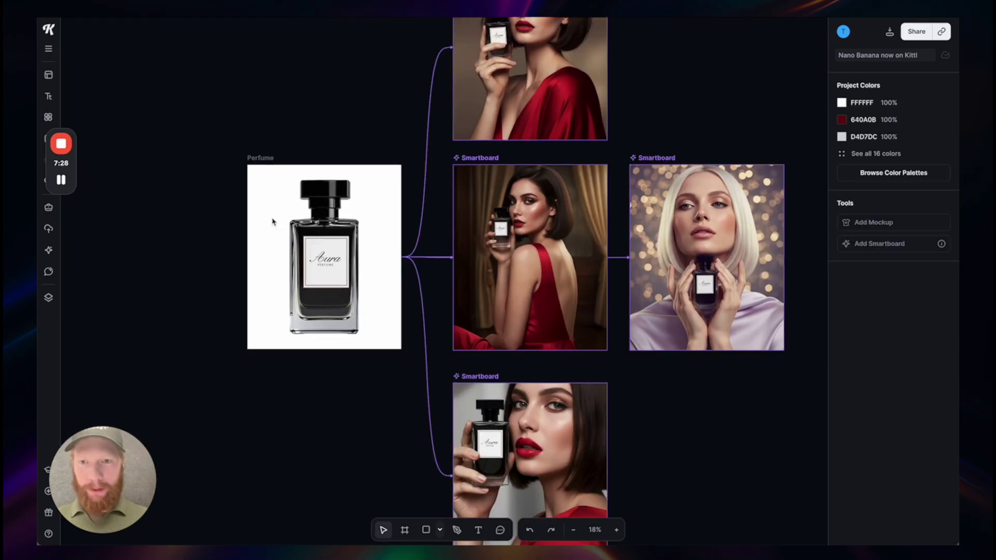
scroll(273, 221, up, 5)
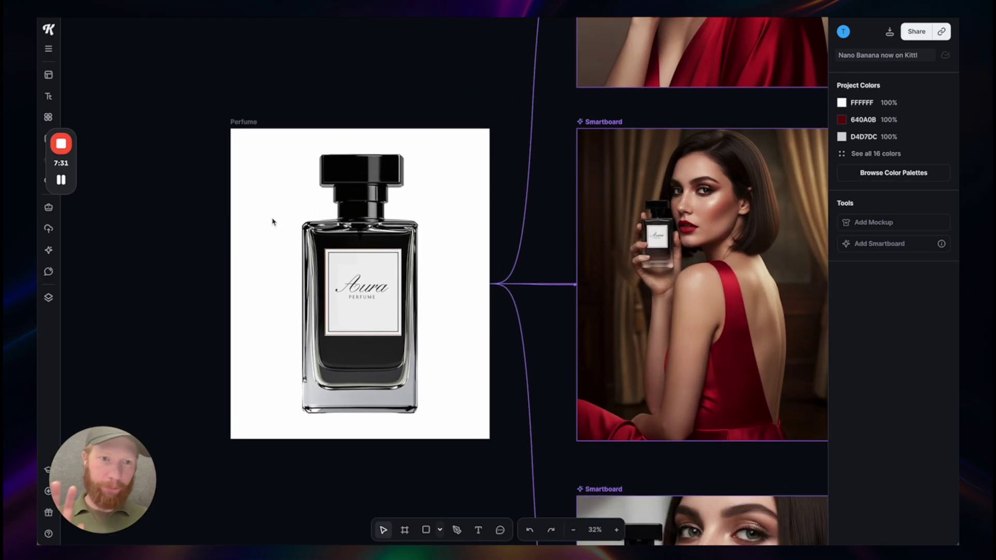
Scroll past the perfume model shots to the Character 1 pink-coat photo and its snowy-street and indoor smartboards.
scroll(272, 222, right, 6)
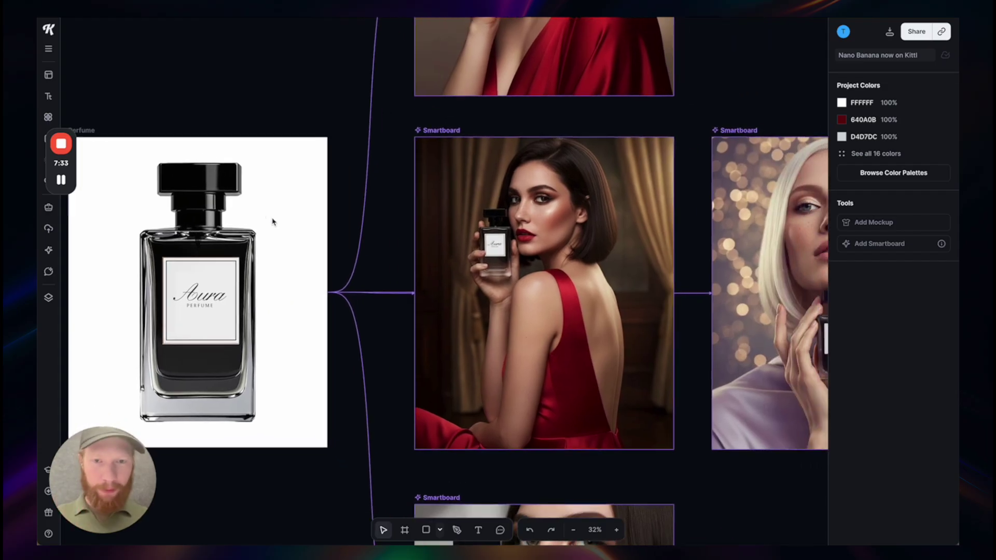
scroll(273, 221, up, 6)
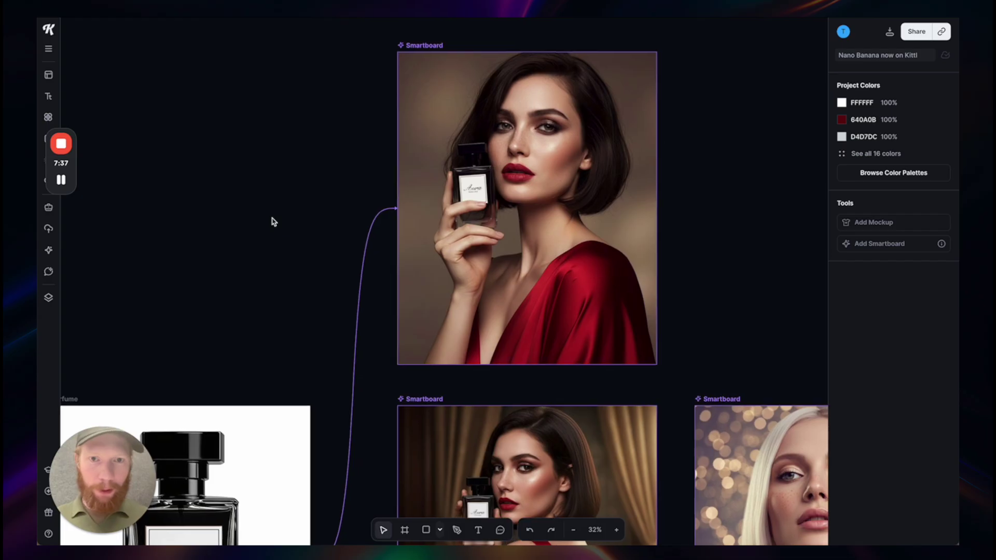
scroll(422, 118, up, 3)
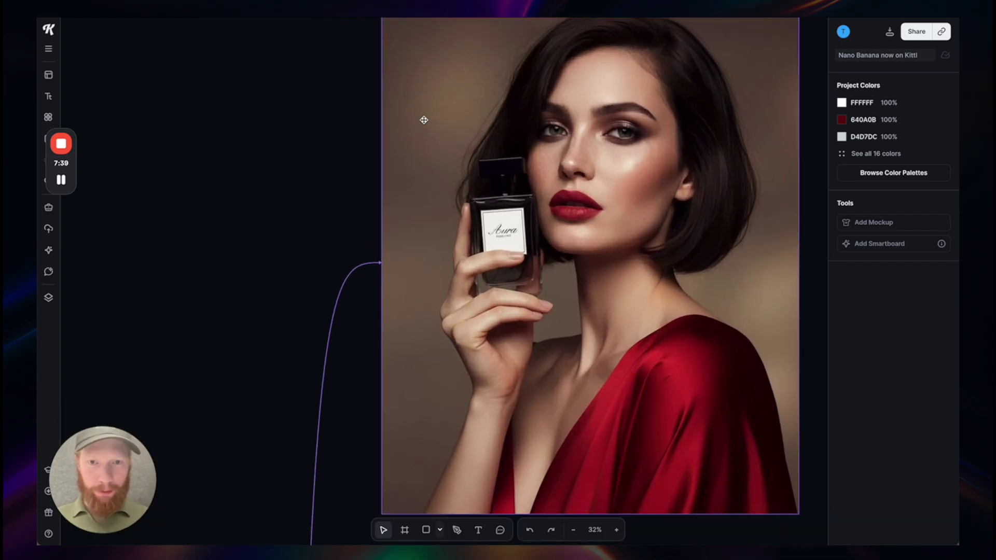
scroll(422, 118, down, 4)
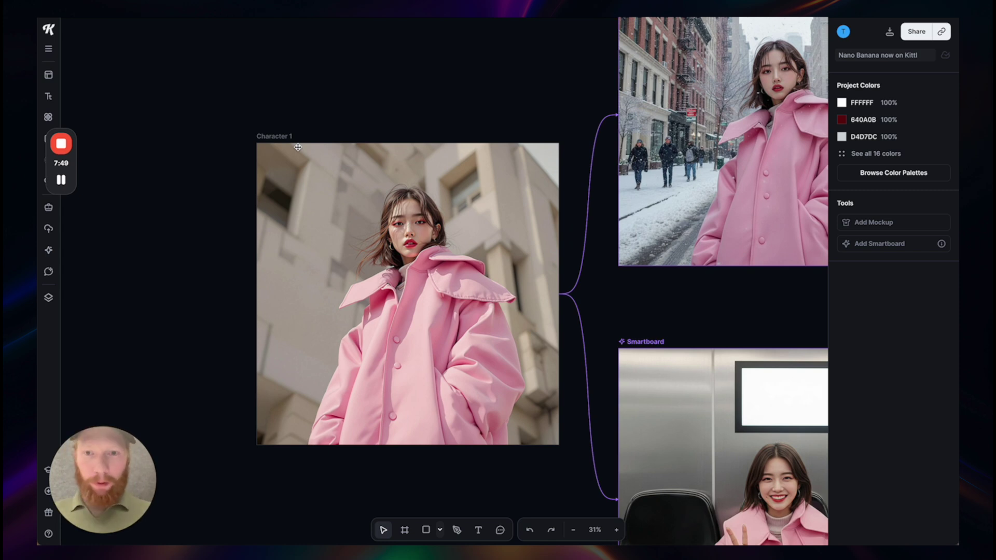
Pan and zoom around the Character 1 pink-coat smartboards to compare her scenes.
scroll(356, 283, up, 3)
scroll(355, 284, down, 1)
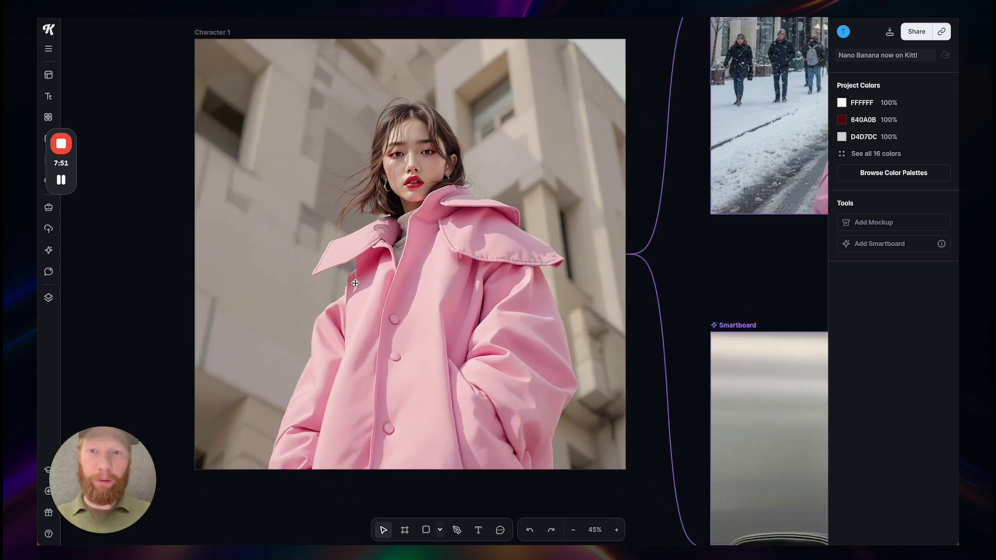
scroll(355, 284, down, 3)
scroll(402, 242, right, 4)
scroll(402, 241, up, 3)
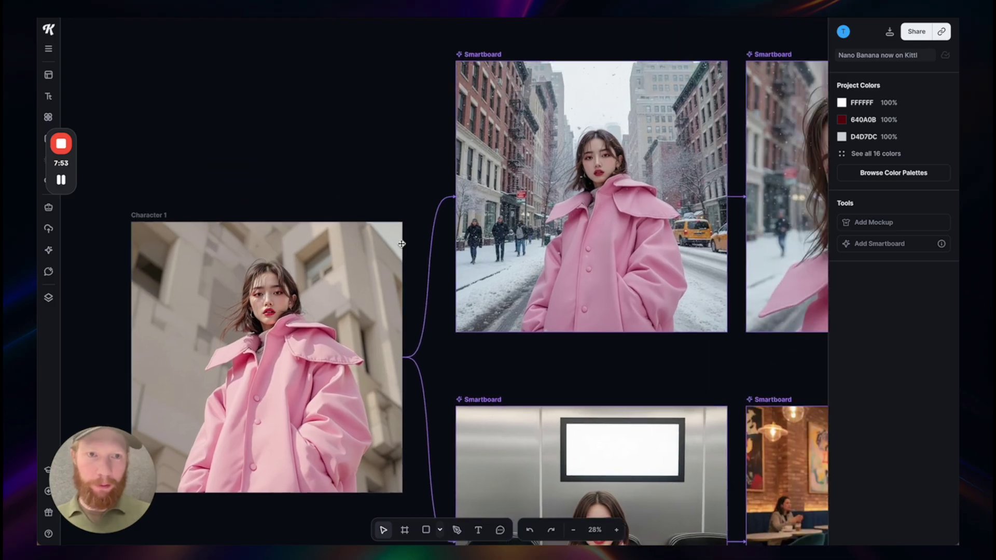
scroll(402, 244, right, 2)
scroll(401, 244, up, 1)
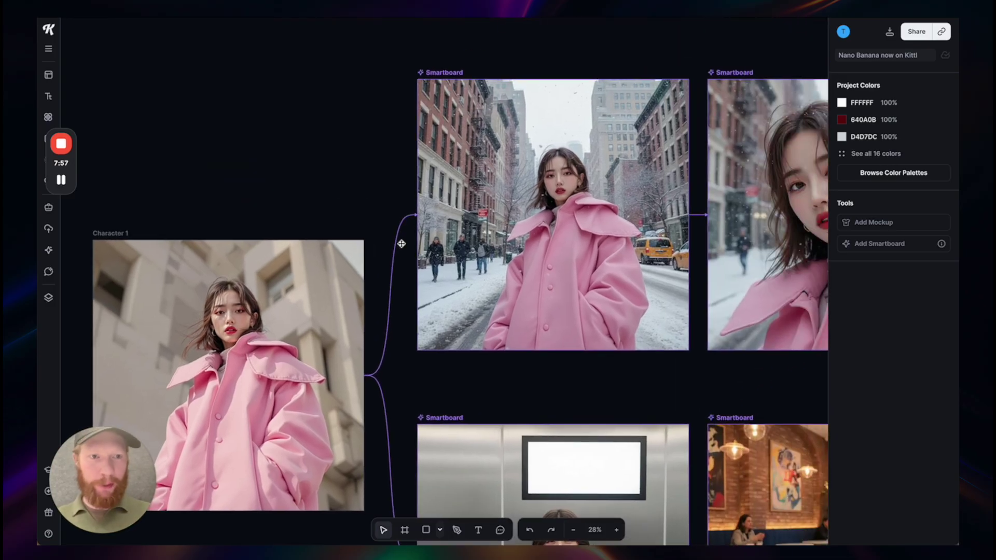
scroll(402, 244, right, 4)
scroll(401, 244, up, 1)
scroll(513, 272, up, 3)
scroll(513, 272, right, 4)
scroll(513, 272, down, 3)
scroll(514, 271, down, 5)
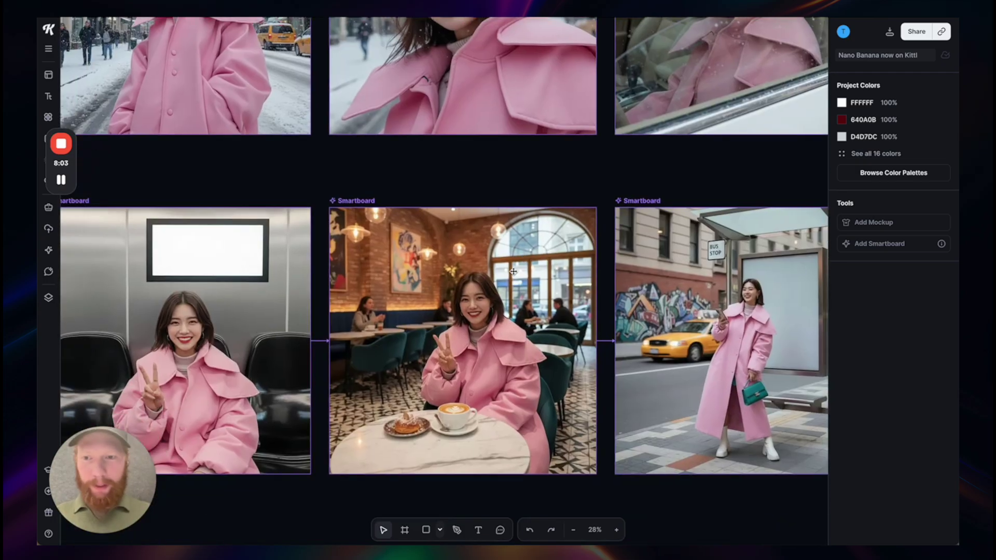
scroll(513, 272, left, 4)
scroll(513, 272, down, 3)
scroll(513, 272, right, 3)
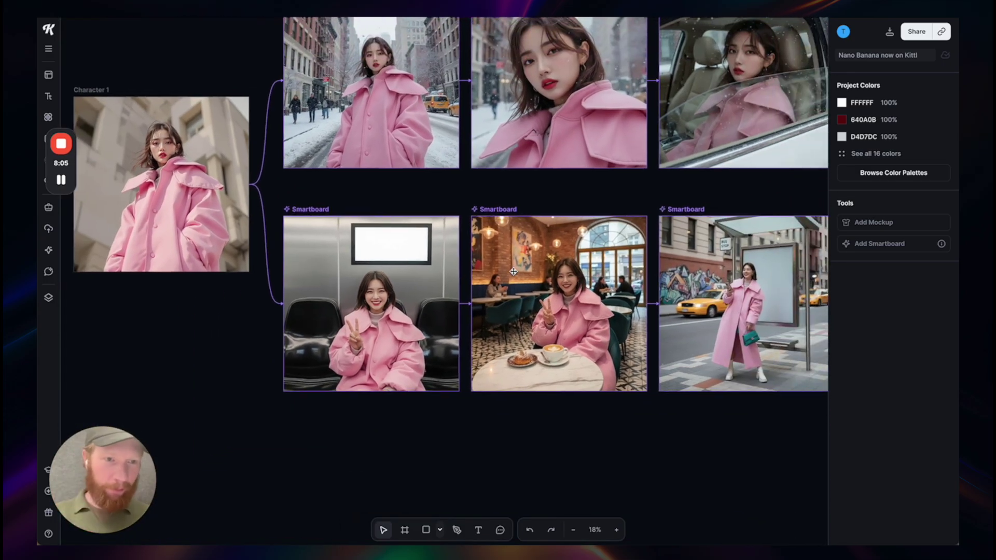
scroll(513, 272, up, 2)
scroll(513, 272, left, 3)
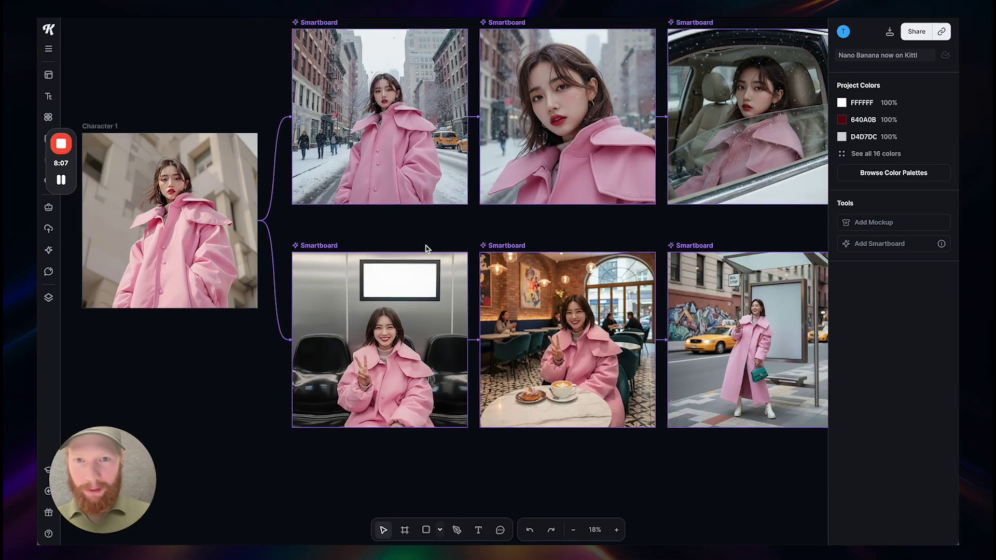
scroll(427, 249, up, 1)
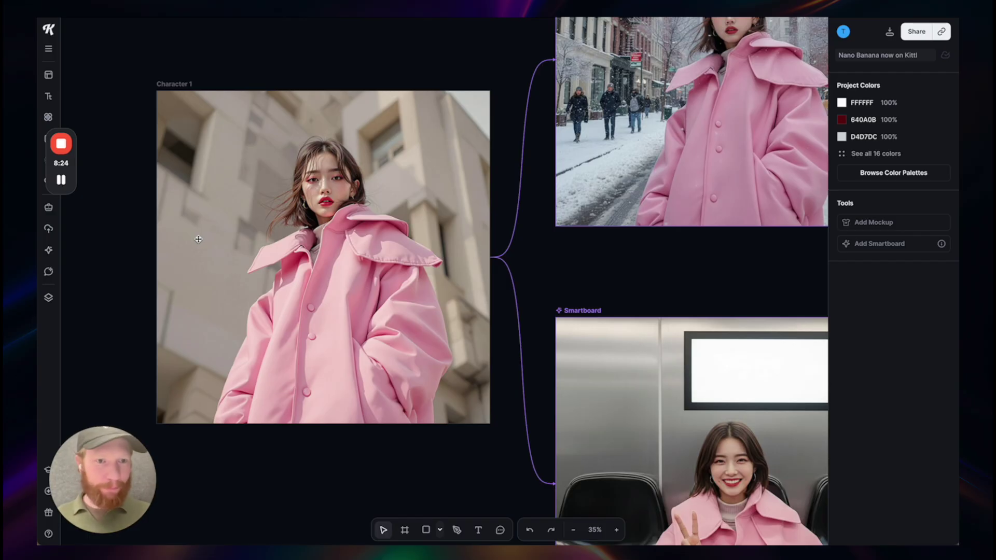
Pan down to the headphone-wearing heart mascot and its wave-surfing smartboard render.
scroll(198, 240, down, 5)
scroll(198, 239, right, 5)
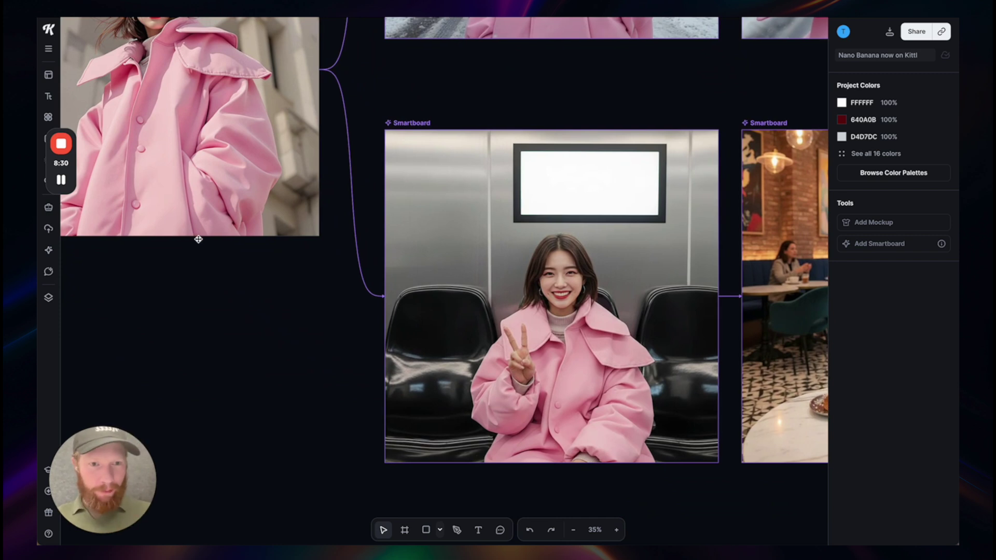
scroll(198, 239, down, 3)
scroll(198, 238, down, 5)
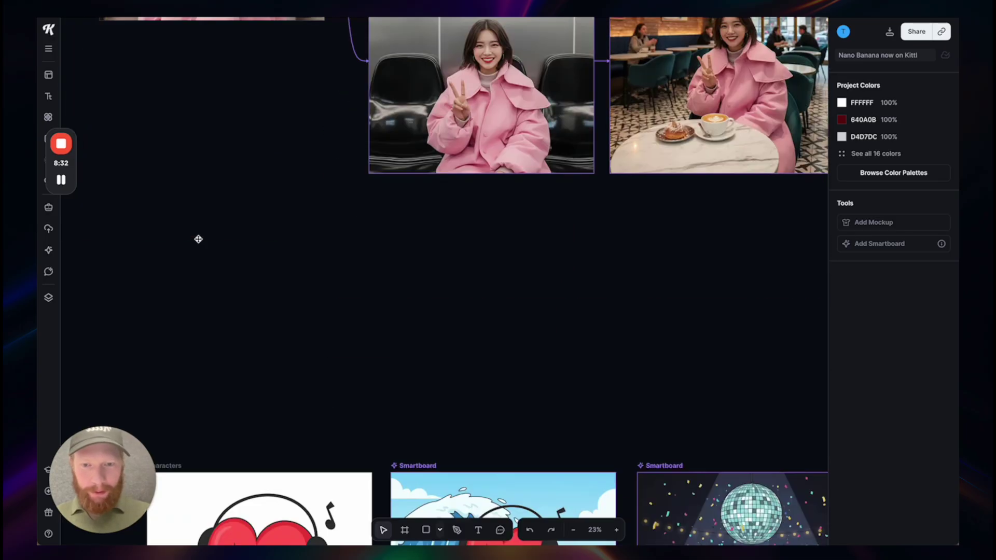
scroll(198, 236, down, 3)
Select the heart mascot illustration, then the Characters artboard holding it.
scroll(319, 286, up, 5)
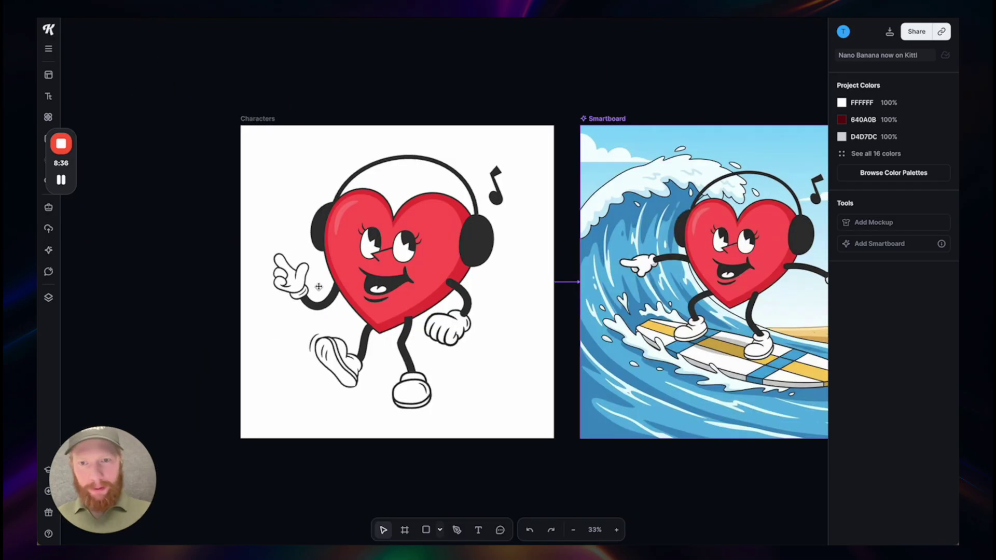
click(445, 261)
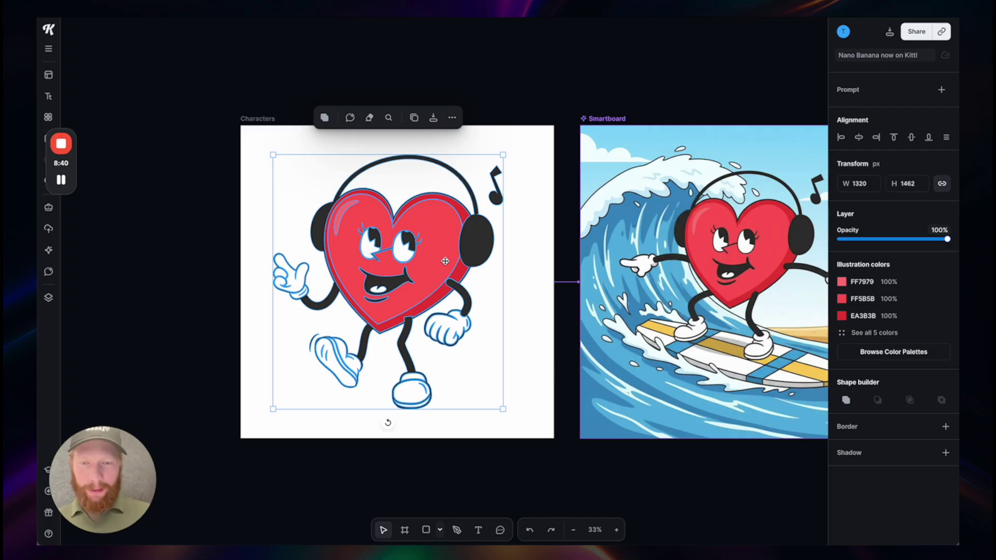
key(Escape)
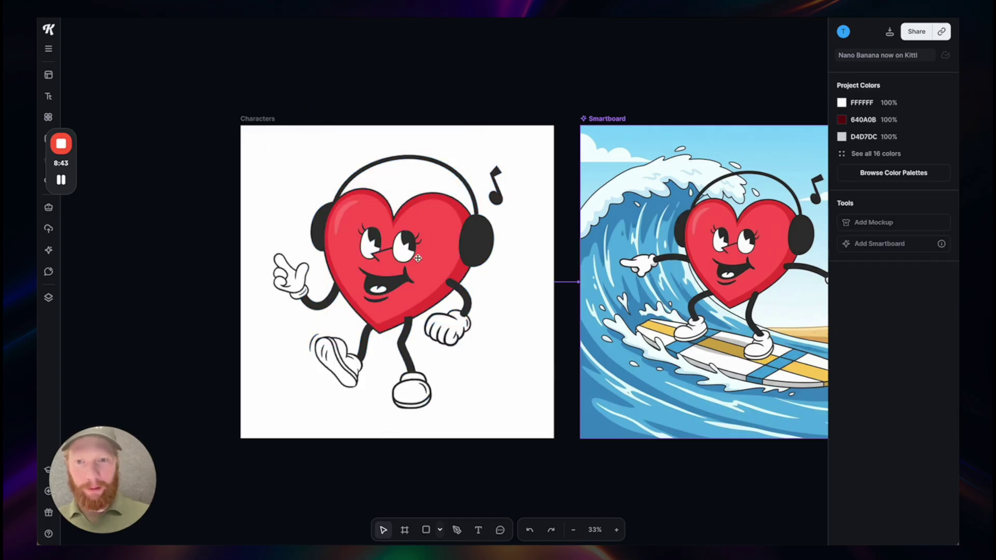
click(436, 237)
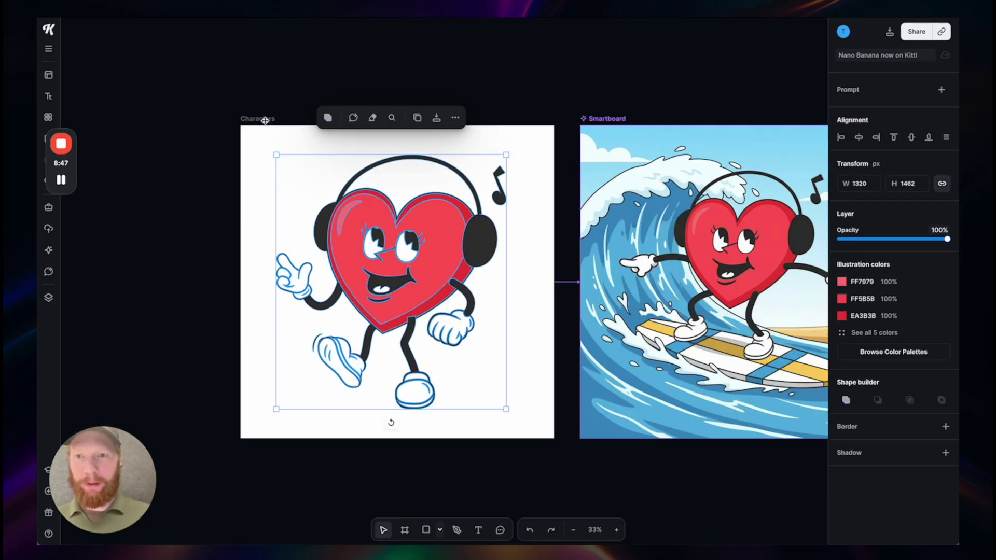
mouse_move(265, 120)
mouse_down()
mouse_move(196, 122)
mouse_move(250, 123)
mouse_up()
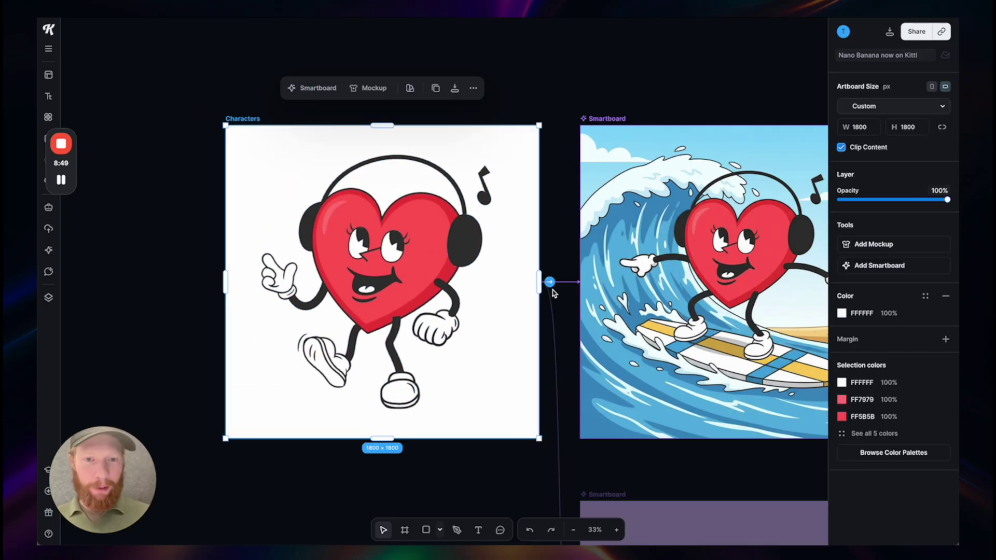
Scroll right through the surfing, disco party and wedding smartboards to the Photo Editing 1 portrait.
scroll(560, 251, right, 8)
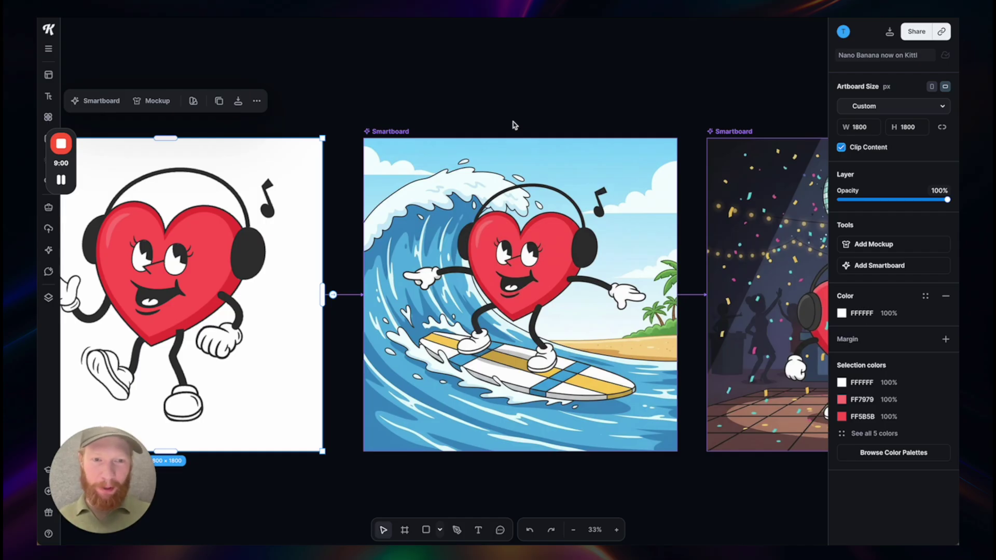
scroll(514, 125, right, 10)
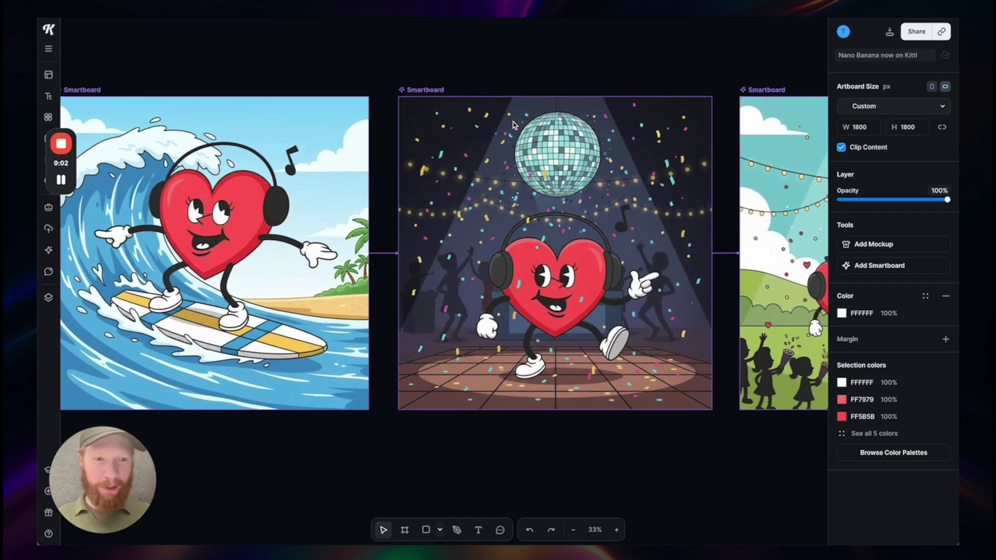
scroll(513, 125, right, 10)
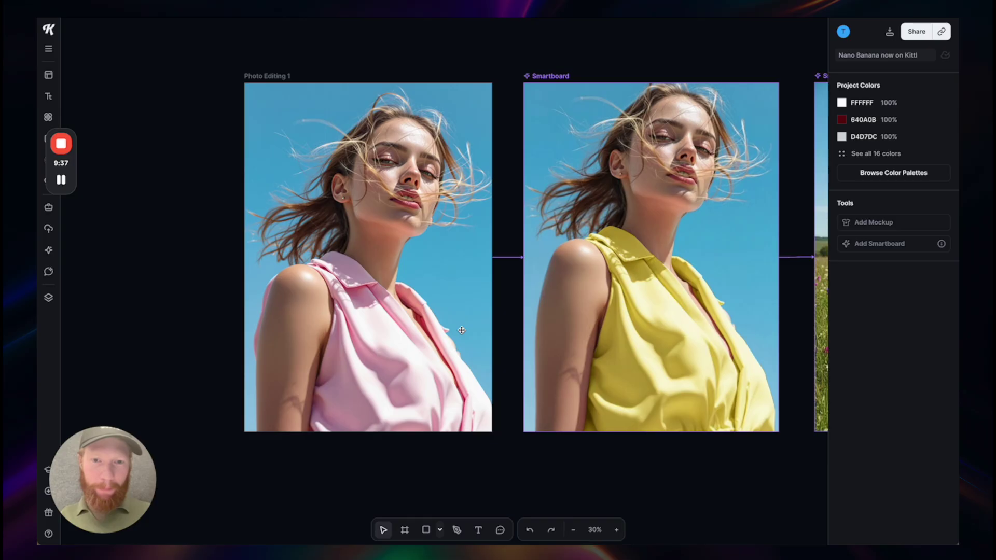
Select the yellow-dress smartboard to read its prompt, then deselect it.
scroll(461, 330, up, 1)
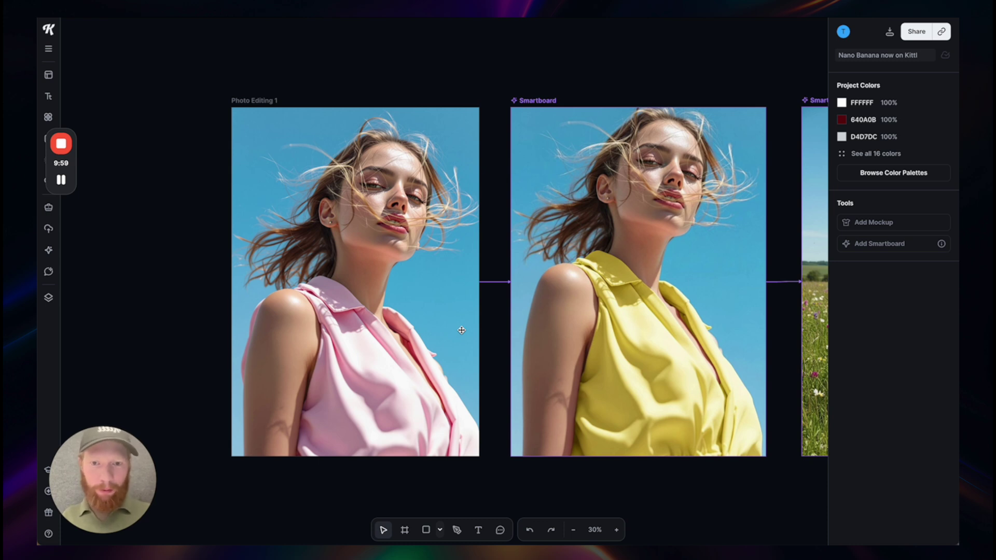
click(594, 295)
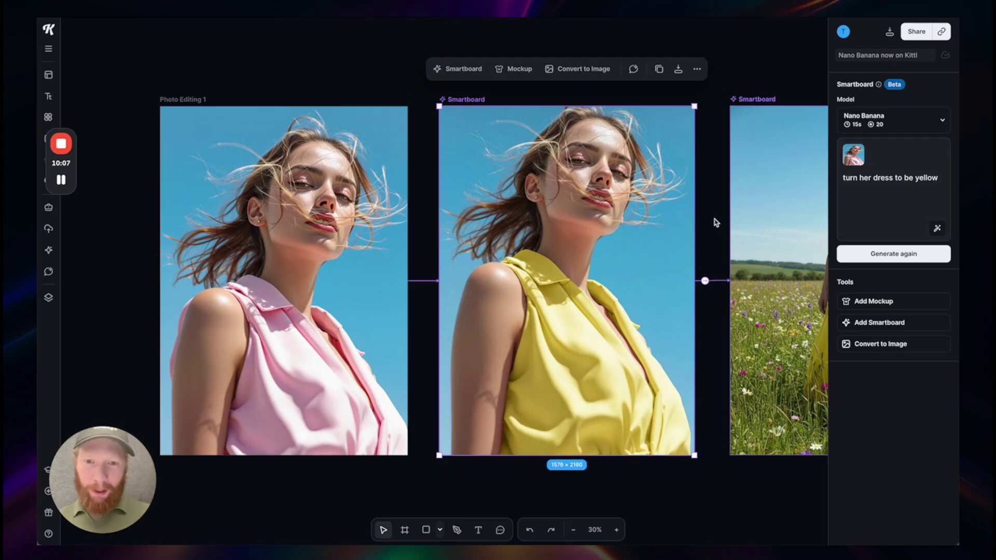
scroll(563, 283, right, 5)
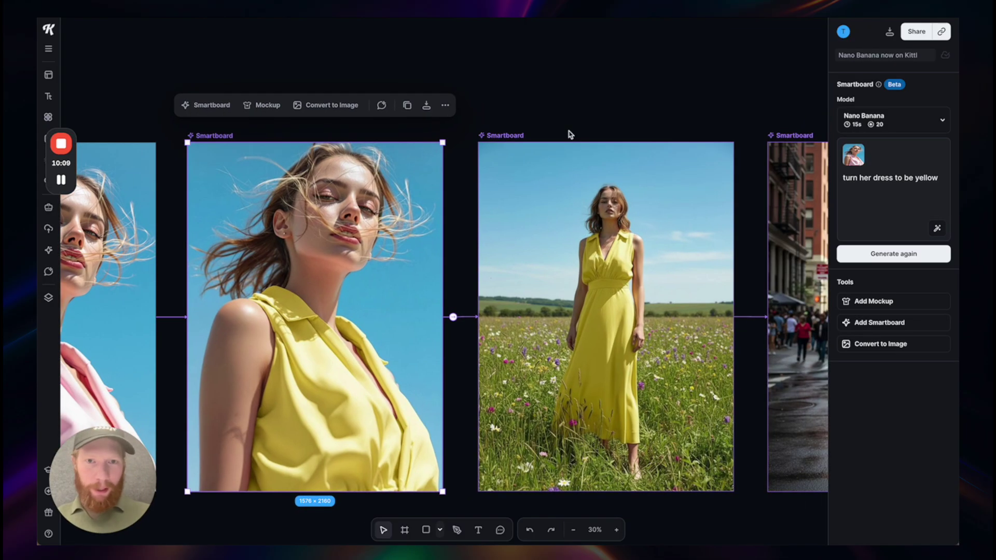
click(566, 119)
Scroll past the field and street-sign edits to the Remove Object maroon-tee photo.
scroll(565, 115, right, 4)
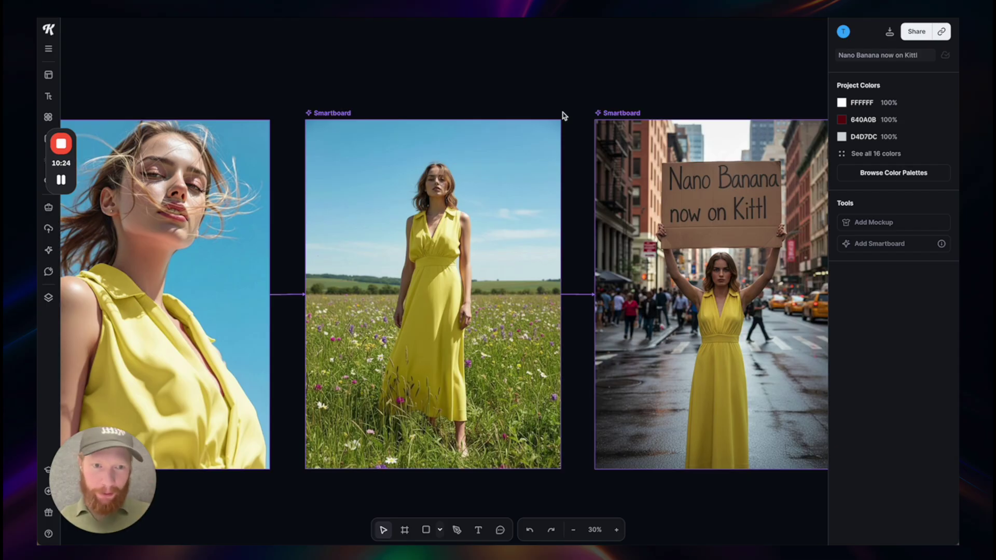
scroll(565, 116, right, 3)
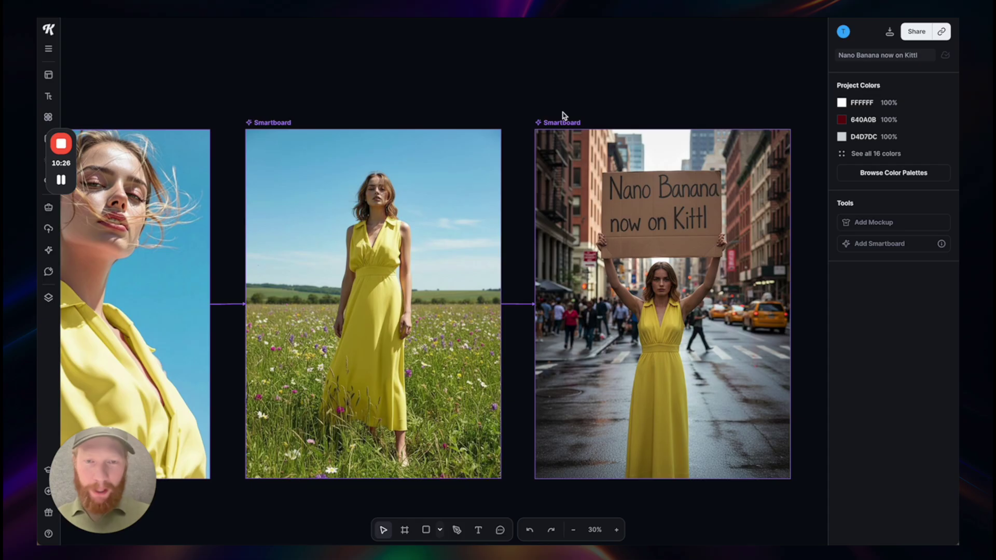
scroll(564, 115, down, 3)
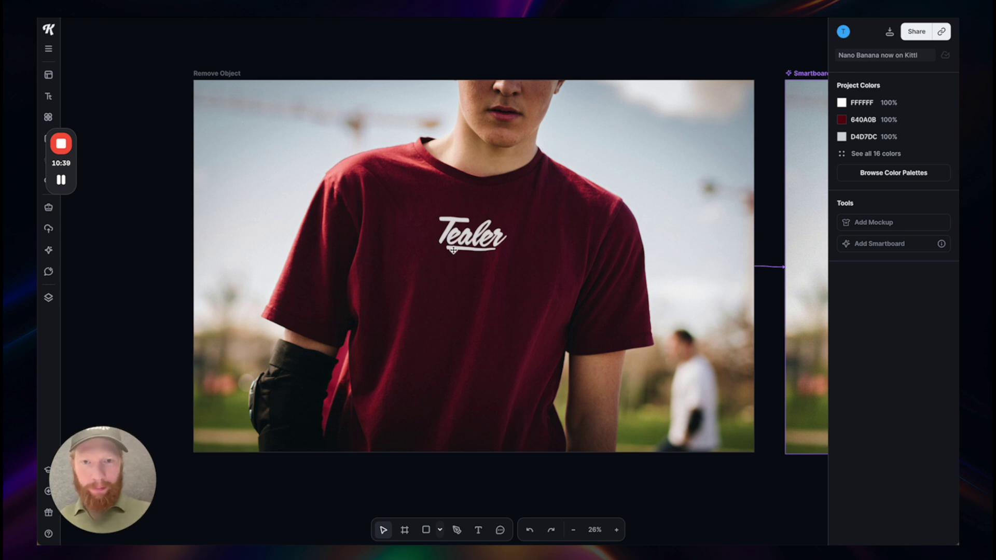
Select the logo-free red shirt smartboard to show its prompt, and zoom in on the shirt.
scroll(452, 249, right, 10)
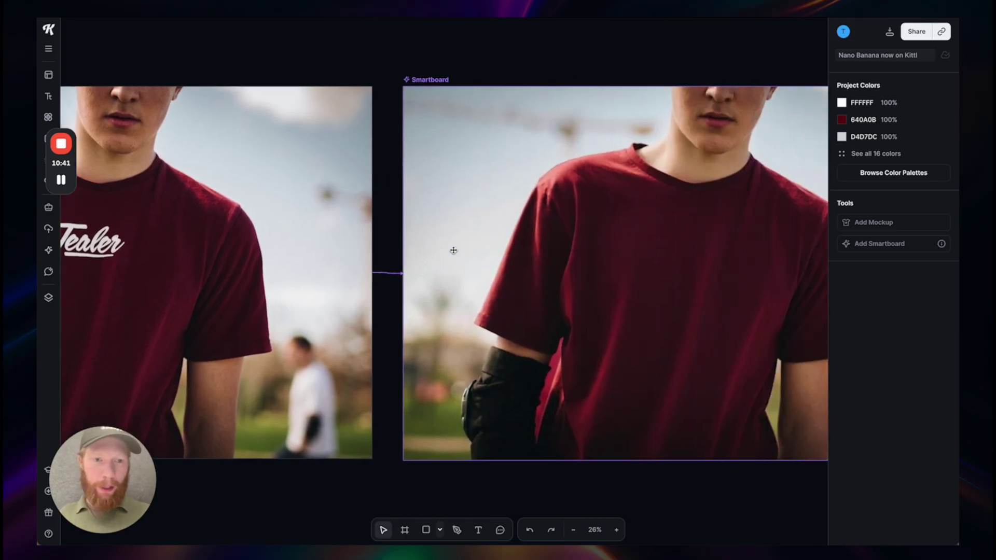
click(474, 258)
scroll(475, 256, right, 1)
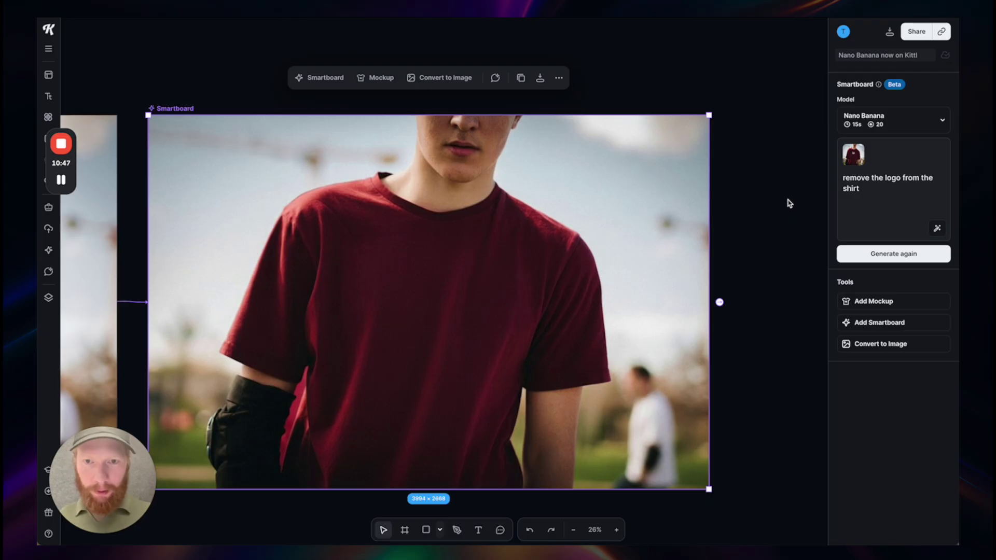
scroll(433, 275, up, 5)
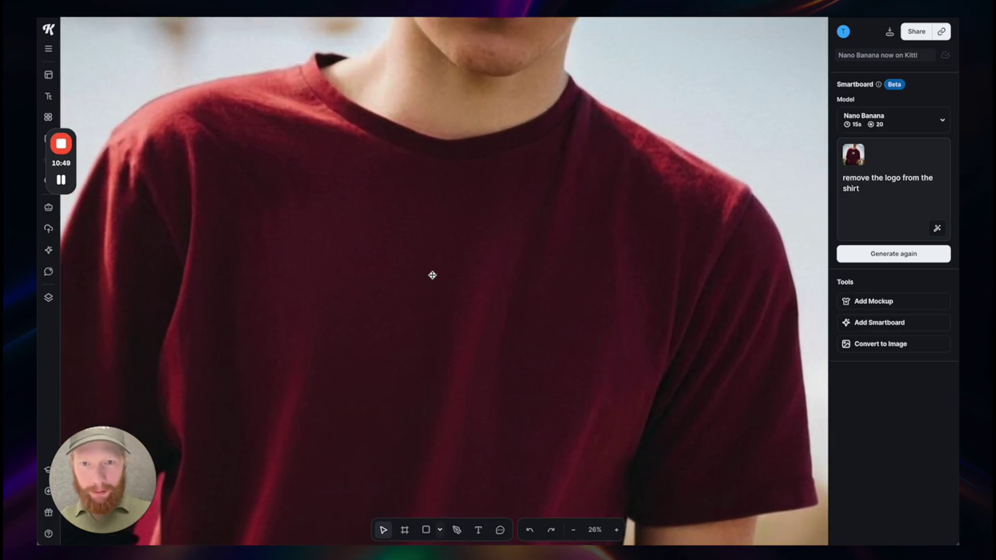
scroll(441, 285, down, 5)
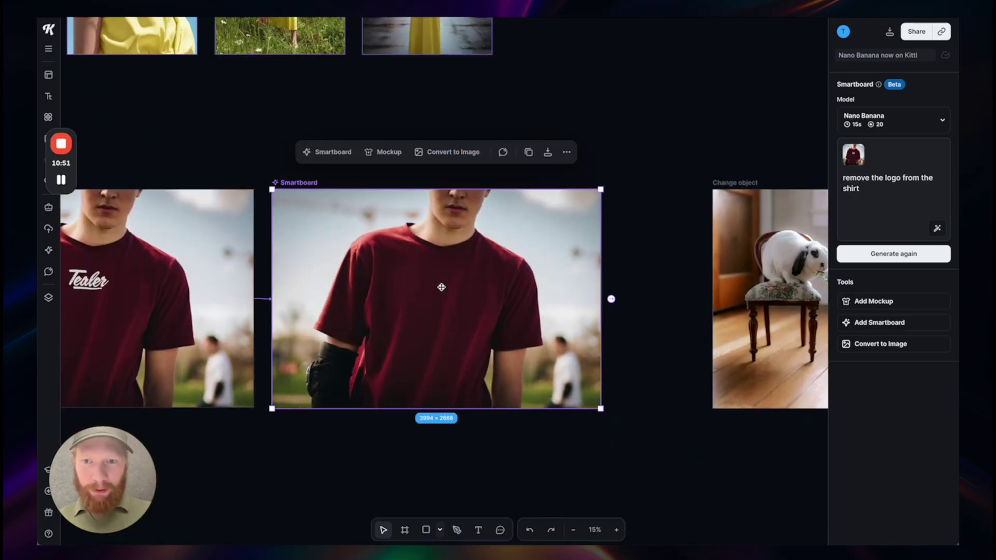
scroll(441, 286, up, 2)
scroll(441, 287, up, 3)
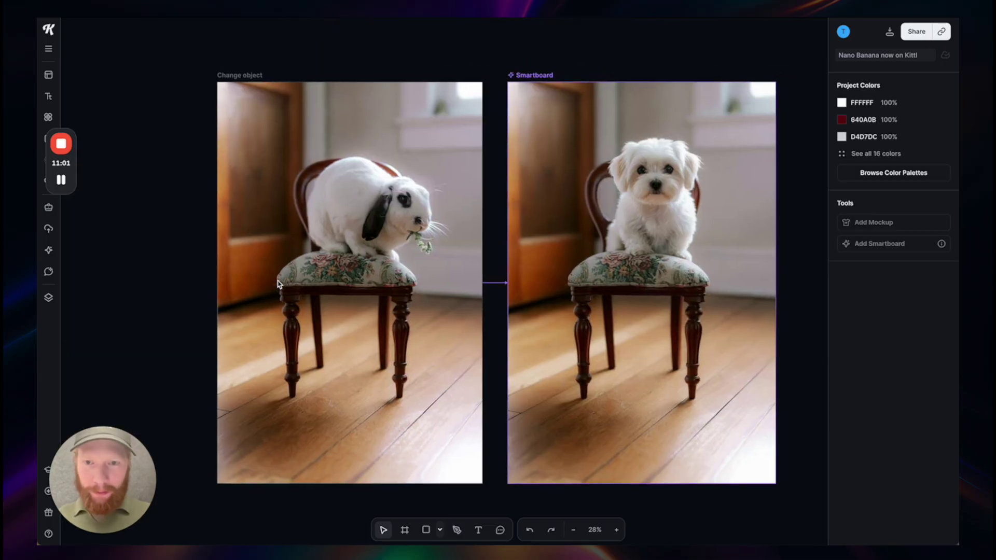
Scroll from the rabbit-to-white-dog Change object boards down to the palm-beach Remove objects boards.
scroll(278, 283, down, 1)
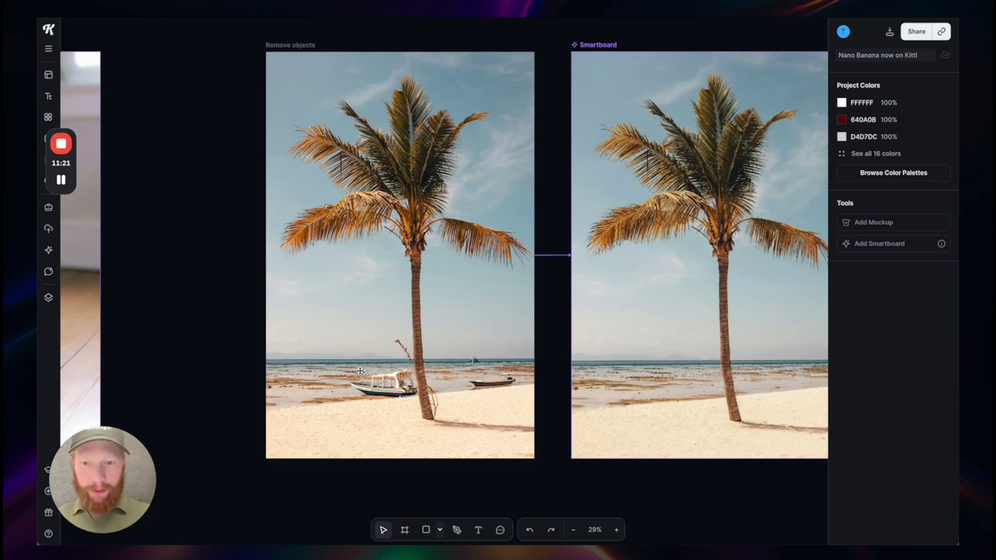
Zoom between the palm-beach photo and its boat-free version, ending at the STAY KIND text effect.
scroll(361, 371, up, 5)
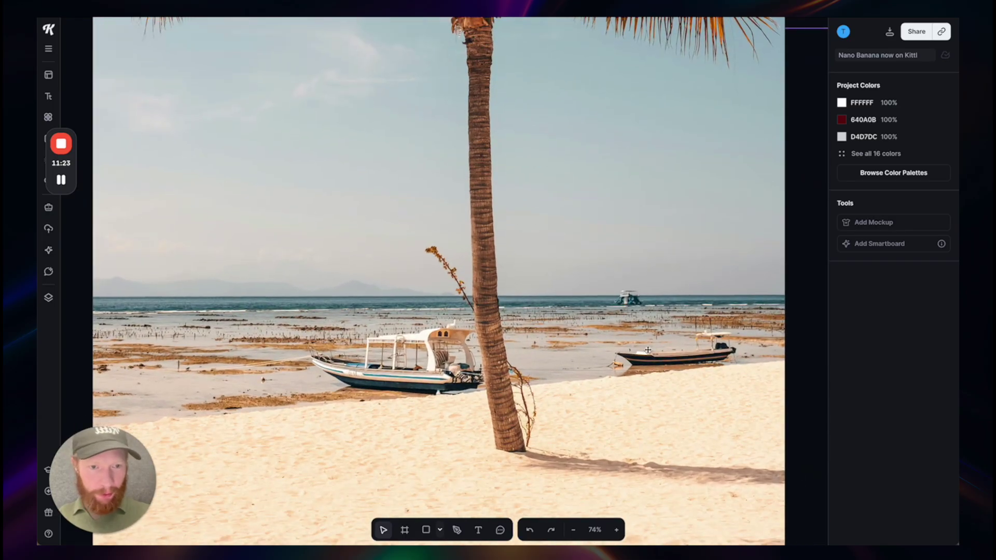
scroll(647, 351, up, 3)
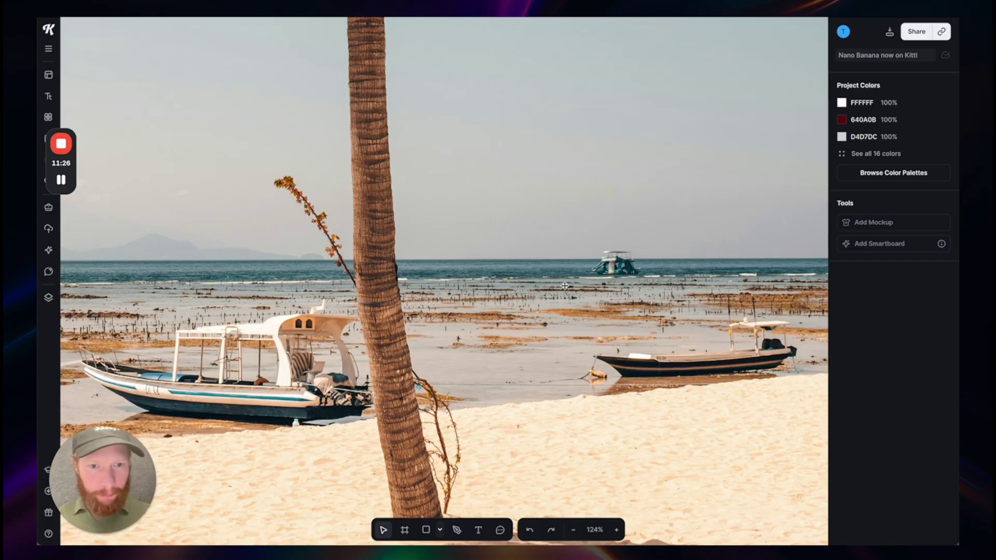
scroll(564, 286, down, 5)
scroll(565, 285, down, 2)
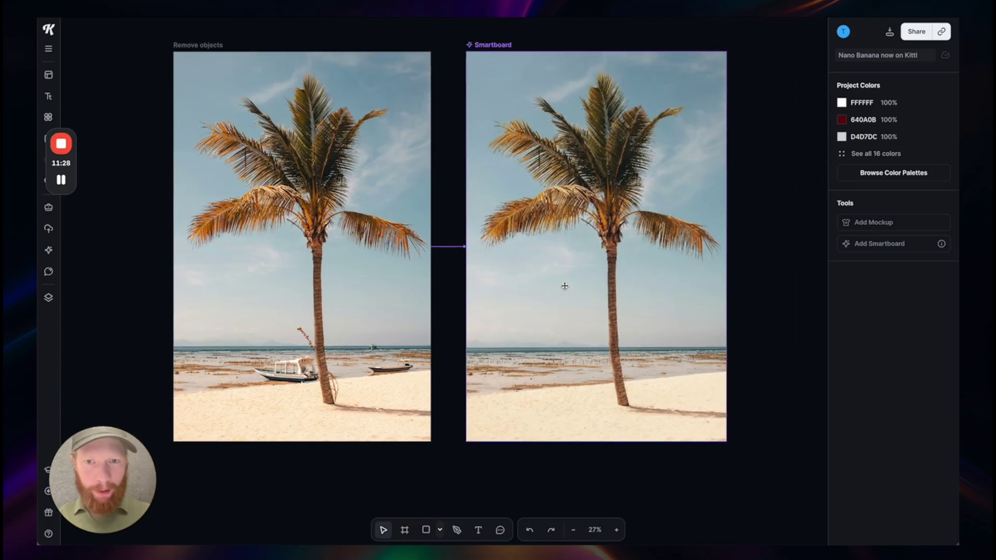
scroll(564, 286, up, 2)
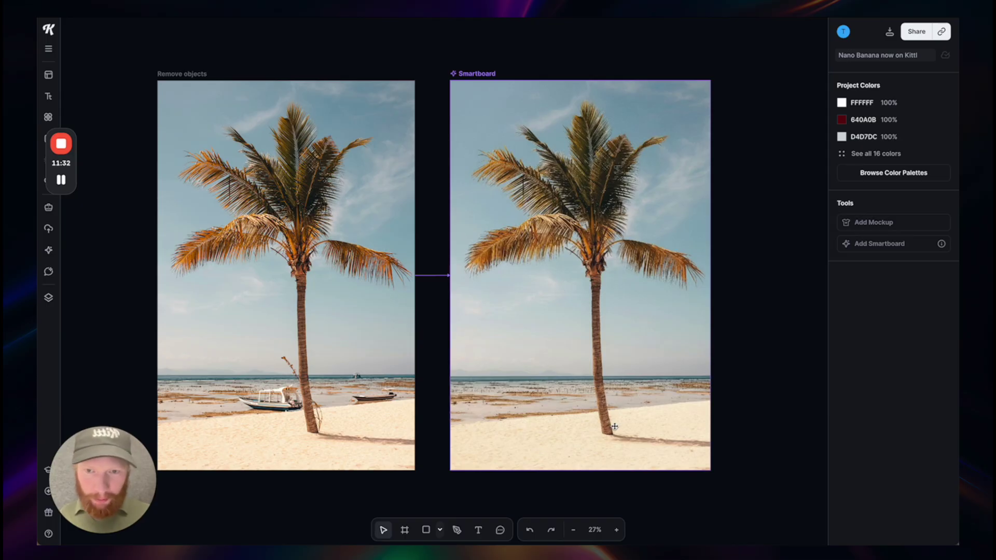
scroll(614, 426, up, 1)
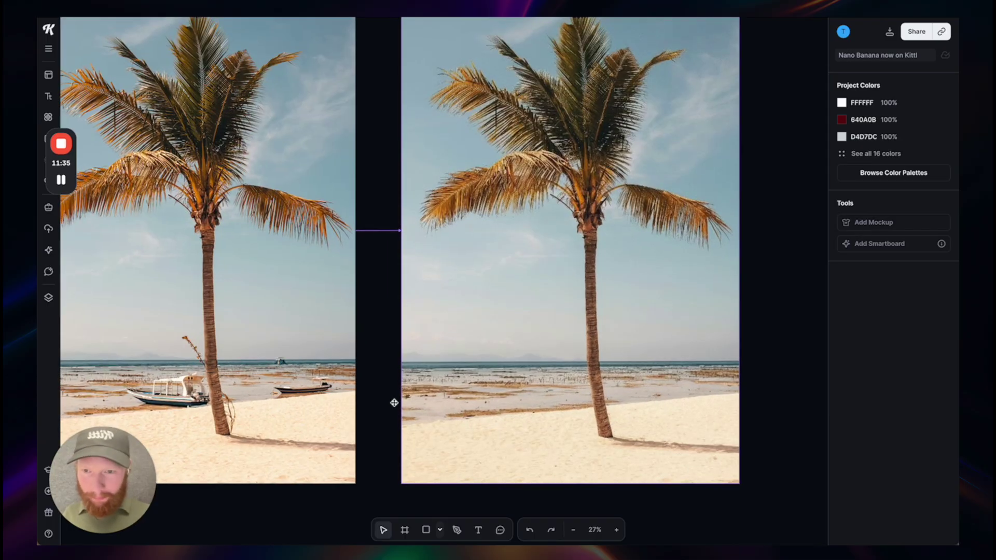
scroll(243, 376, up, 1)
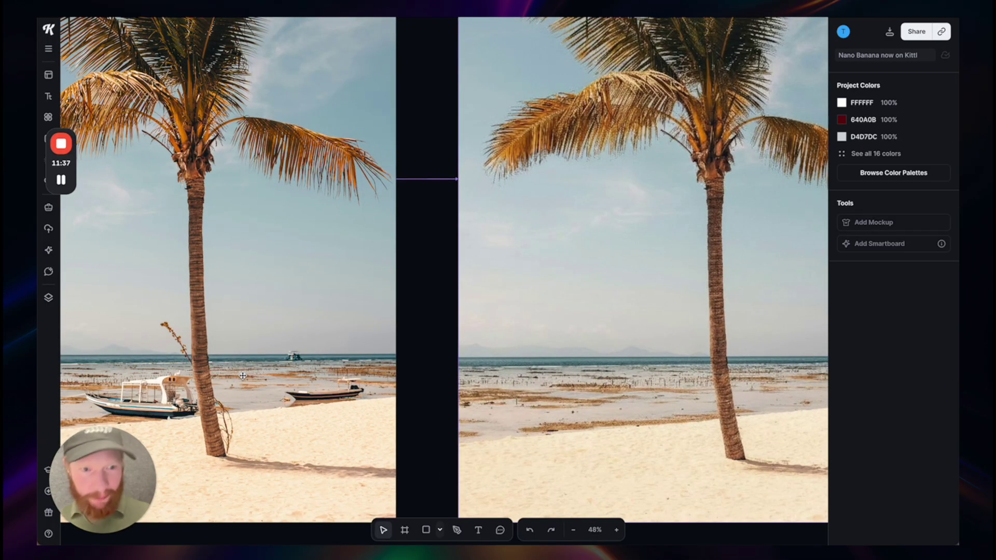
scroll(243, 375, down, 1)
scroll(405, 387, down, 1)
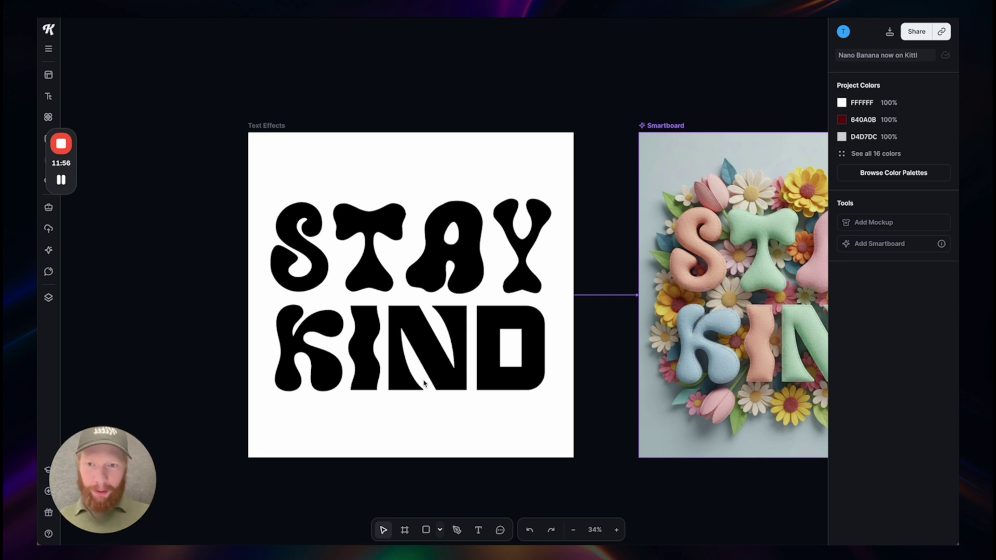
Select the black STAY KIND lettering and zoom in on it.
scroll(297, 304, up, 5)
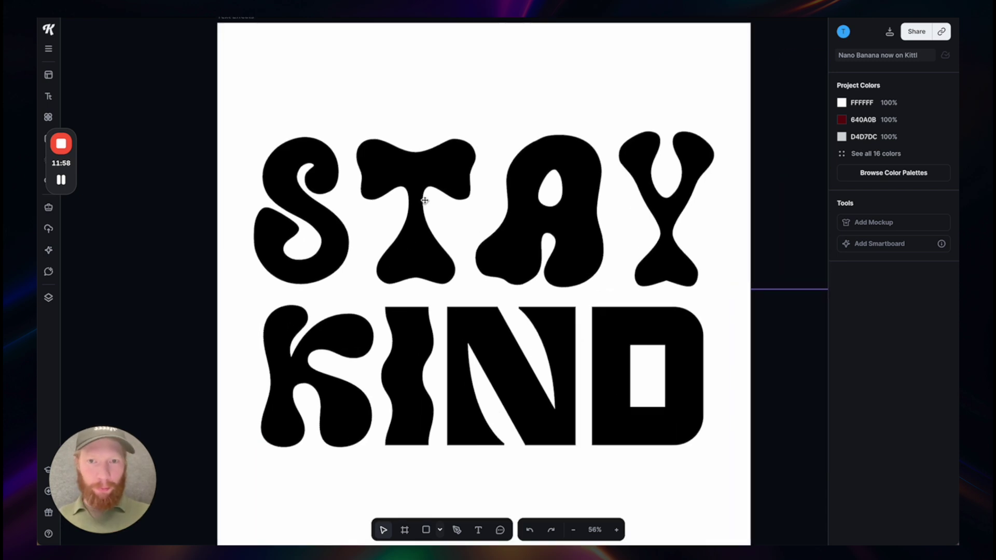
click(425, 200)
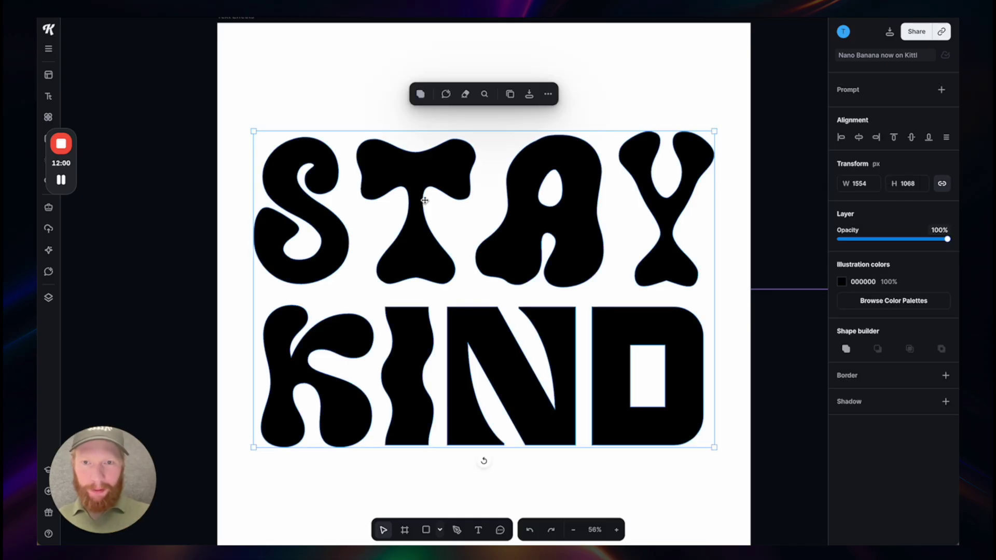
scroll(424, 200, down, 1)
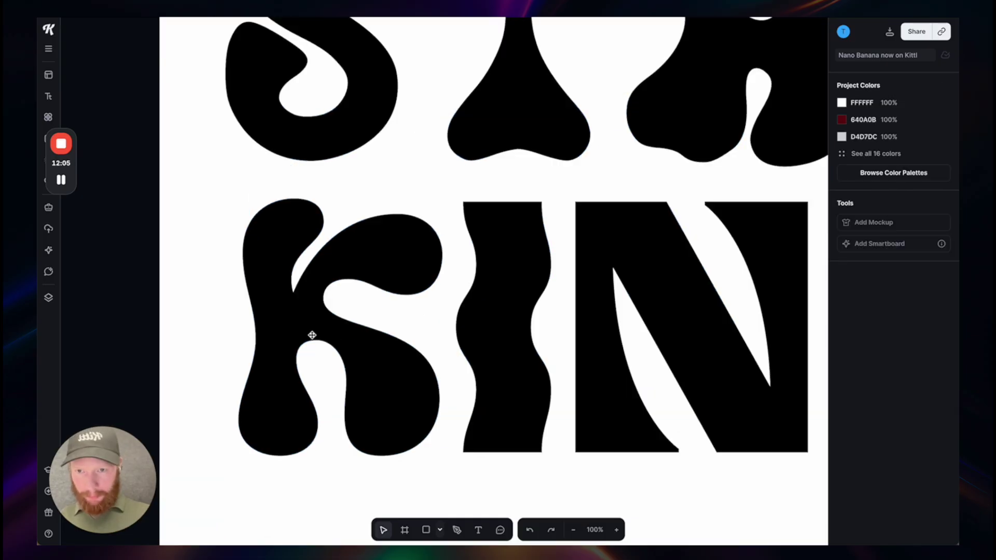
scroll(360, 344, down, 4)
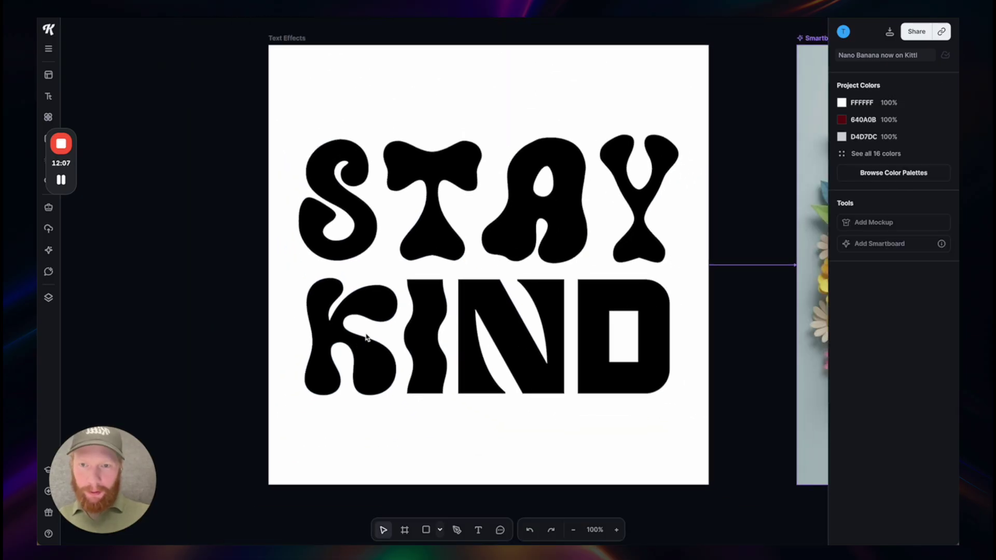
scroll(342, 335, up, 3)
scroll(353, 319, down, 3)
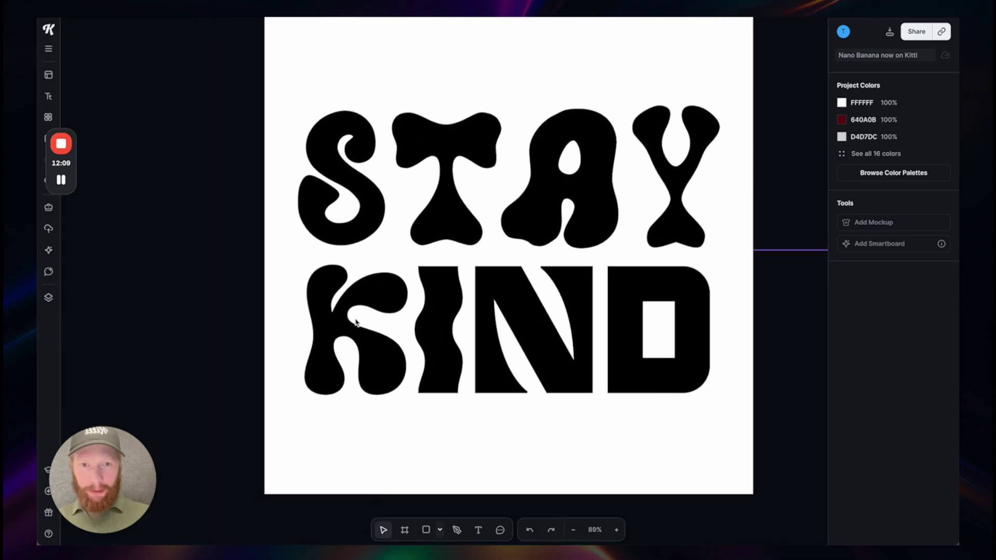
scroll(353, 319, right, 10)
scroll(355, 322, right, 3)
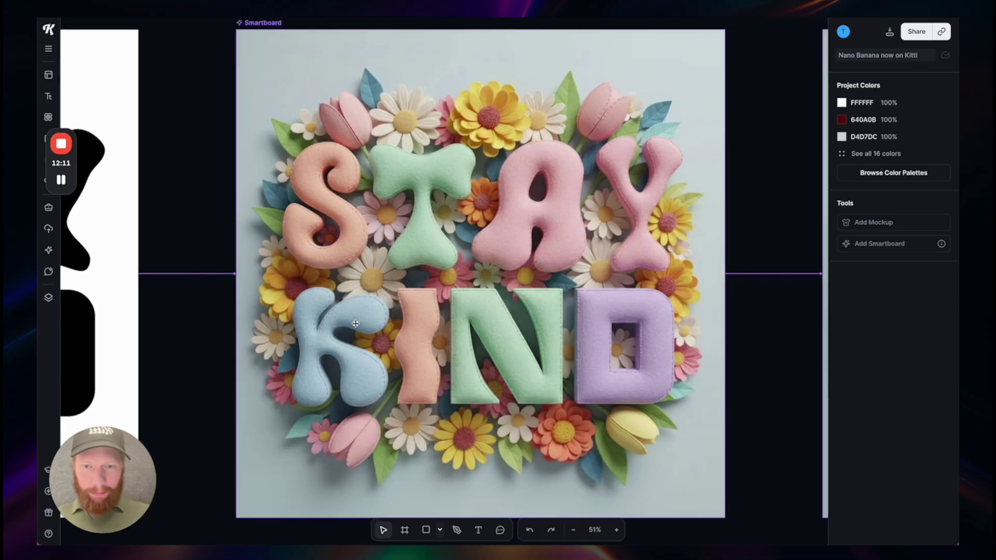
Select the felt-flower STAY KIND smartboard to read its prompt.
click(490, 292)
scroll(341, 387, up, 3)
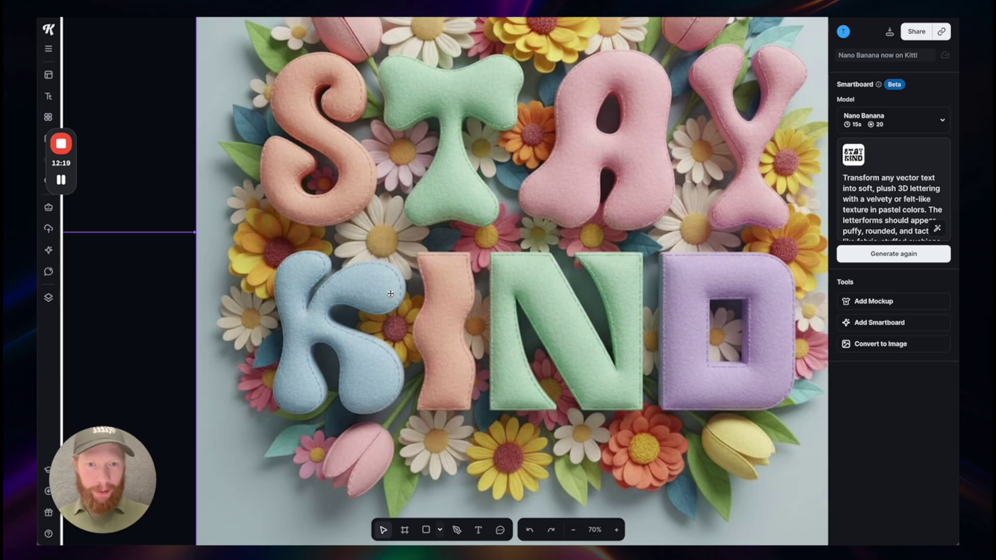
scroll(390, 294, down, 1)
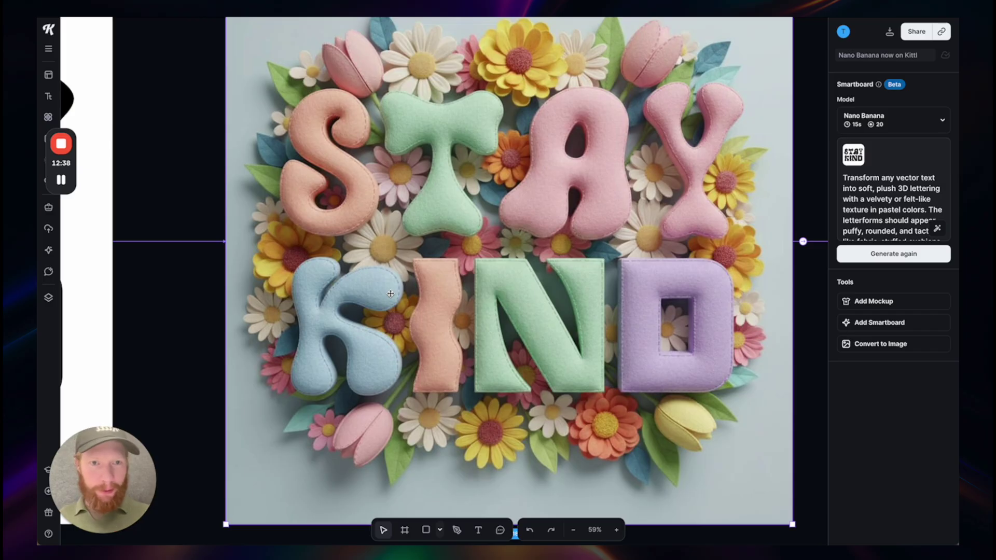
scroll(390, 293, down, 5)
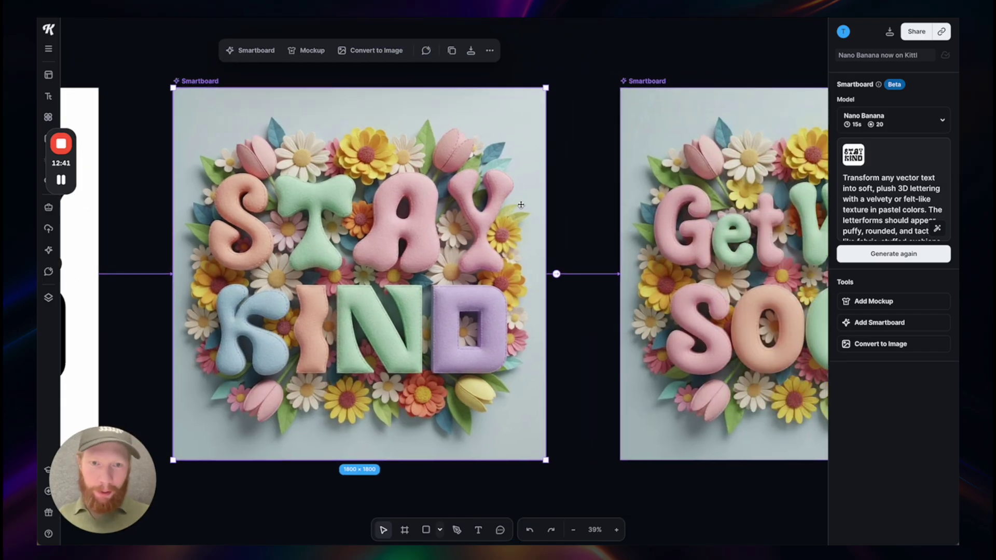
Deselect the board and pan past Get Well Soon to the TRUST YOUR VISION mouse poster.
click(565, 203)
scroll(565, 203, right, 5)
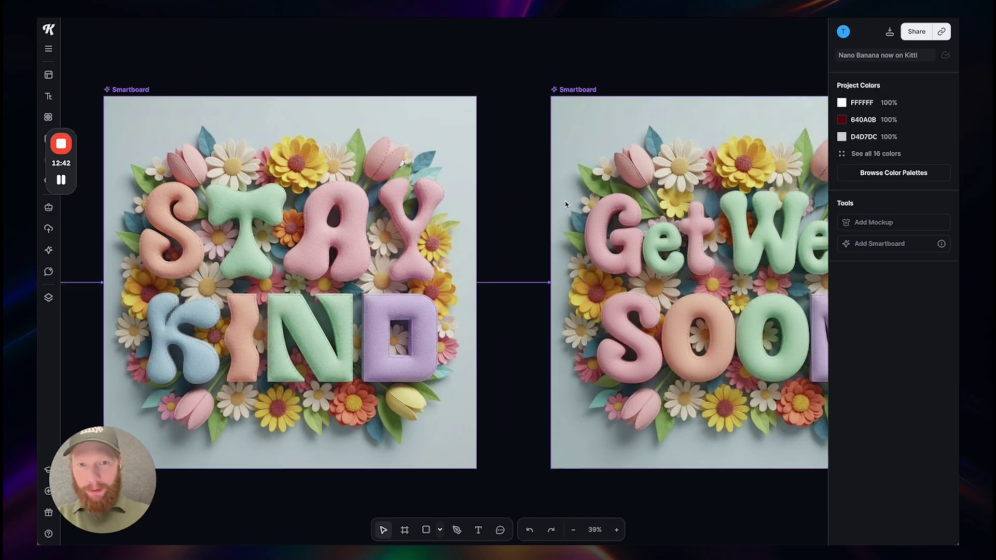
scroll(566, 203, up, 5)
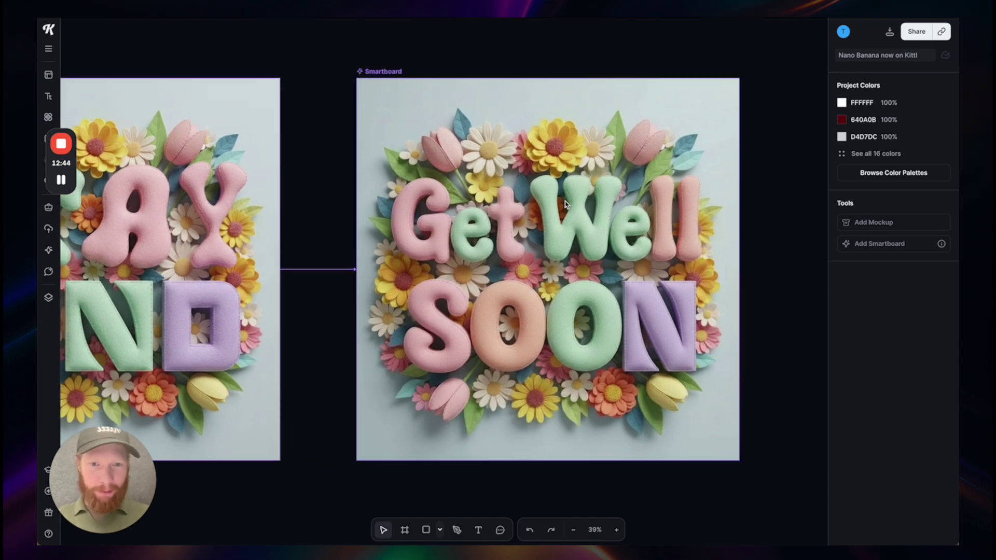
scroll(566, 203, down, 5)
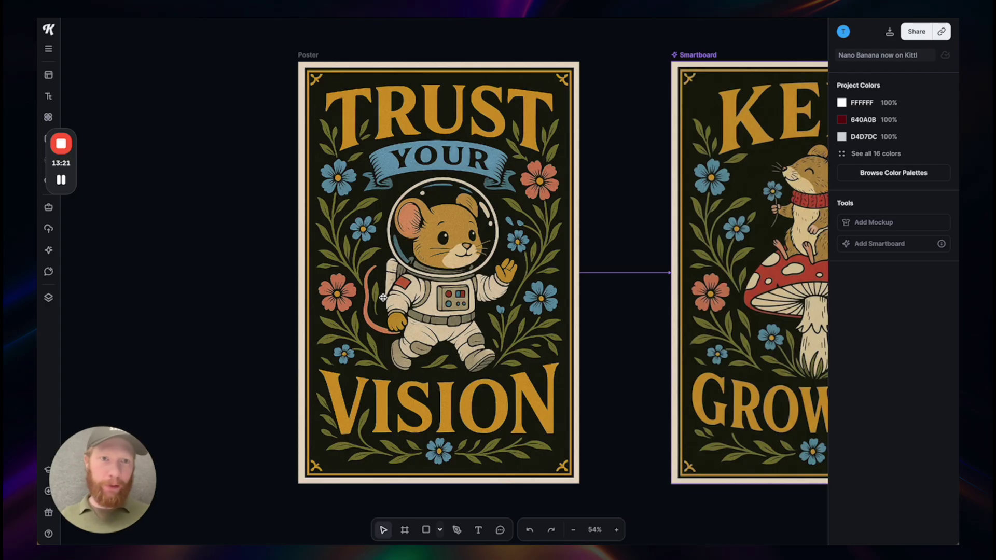
Pan and zoom to 30% so Trust Your Vision, Keep Growing and You Can Do Big Things sit side by side.
scroll(383, 298, right, 5)
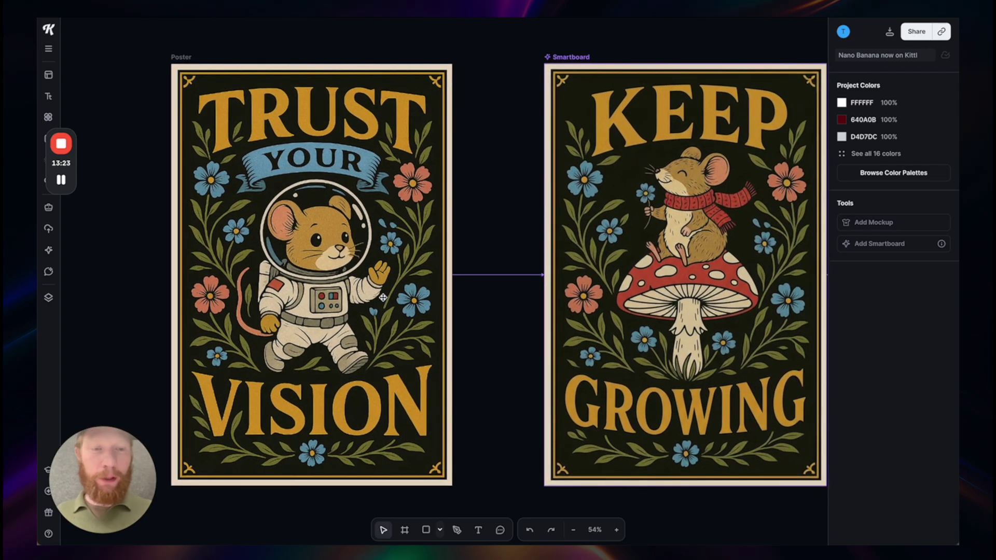
scroll(383, 297, right, 2)
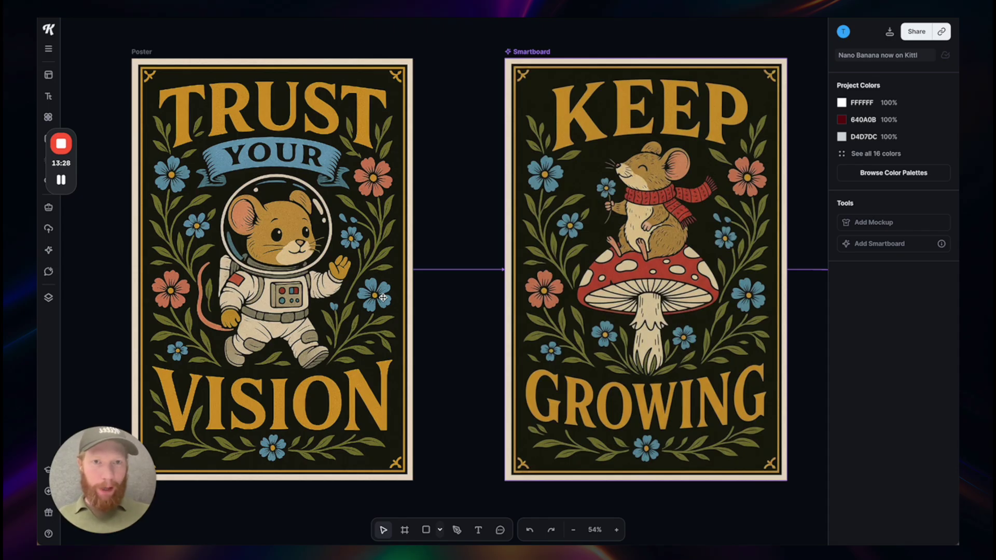
scroll(383, 297, right, 4)
scroll(383, 297, up, 1)
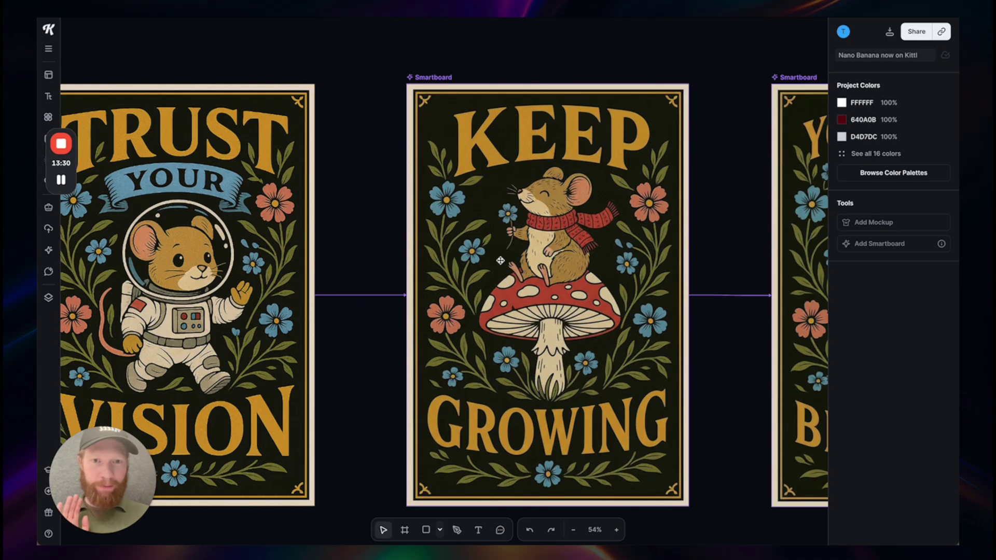
scroll(500, 260, down, 2)
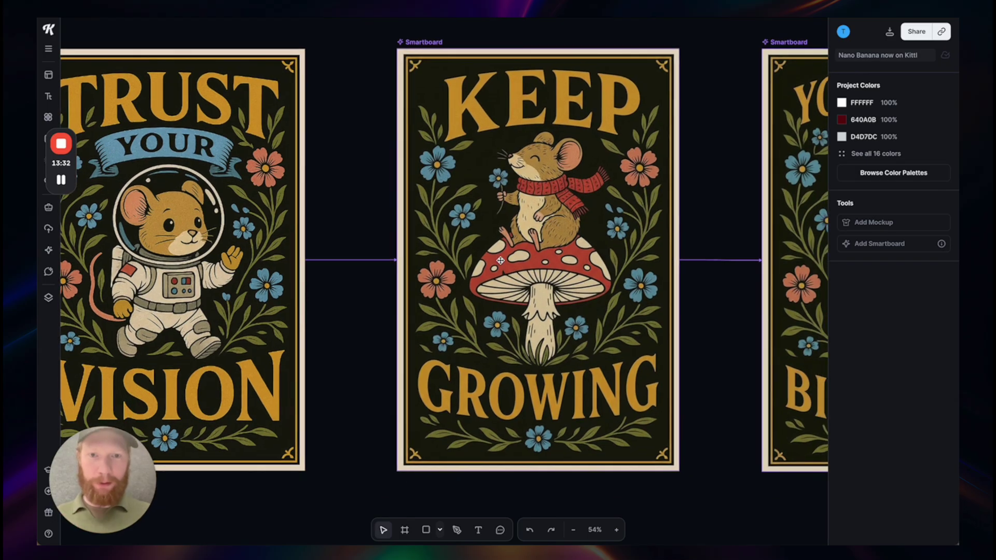
scroll(500, 260, up, 1)
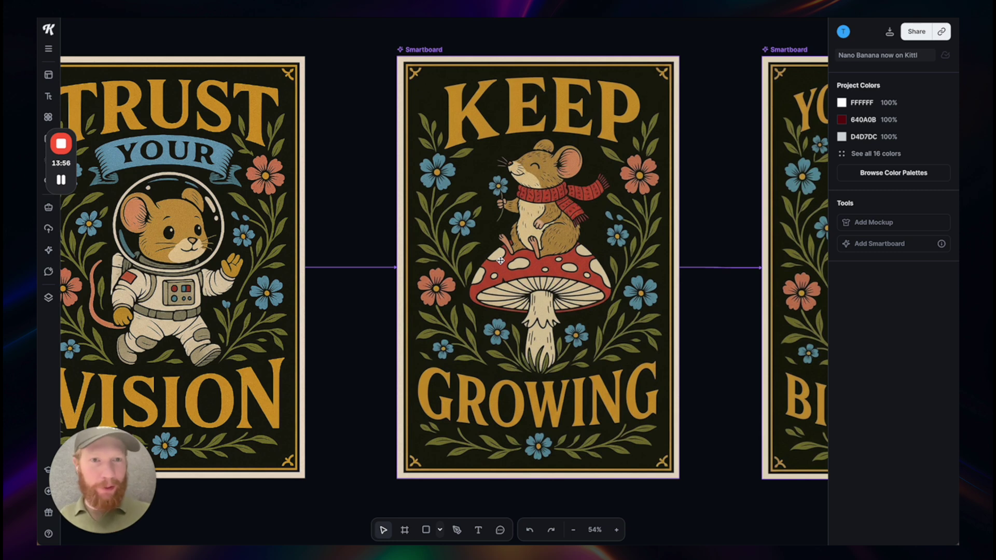
scroll(658, 198, down, 2)
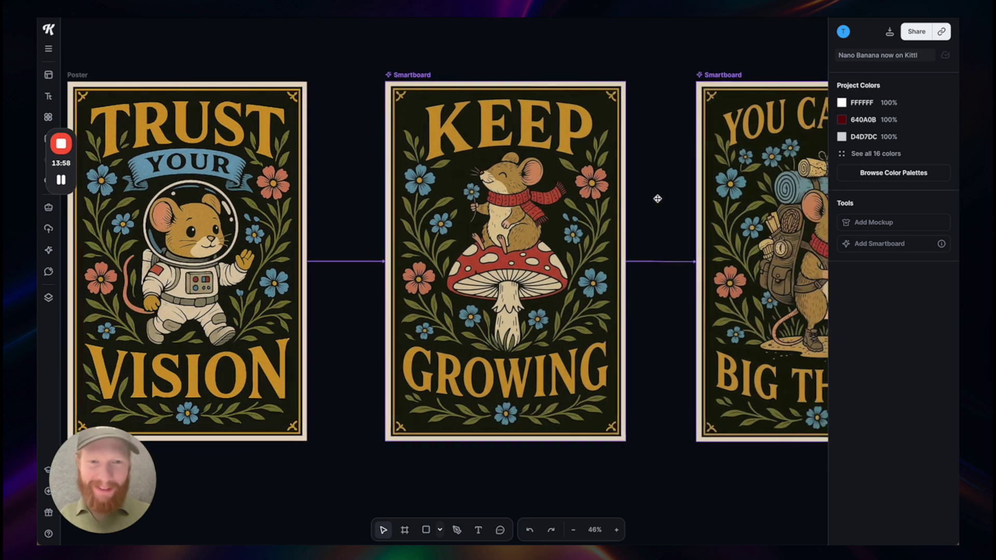
scroll(657, 198, right, 5)
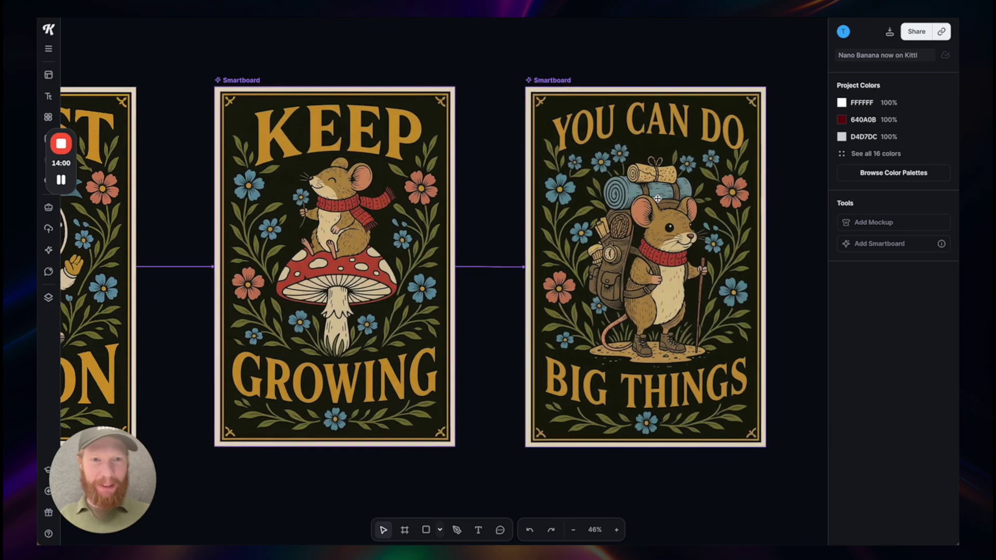
scroll(706, 199, up, 2)
scroll(706, 199, up, 1)
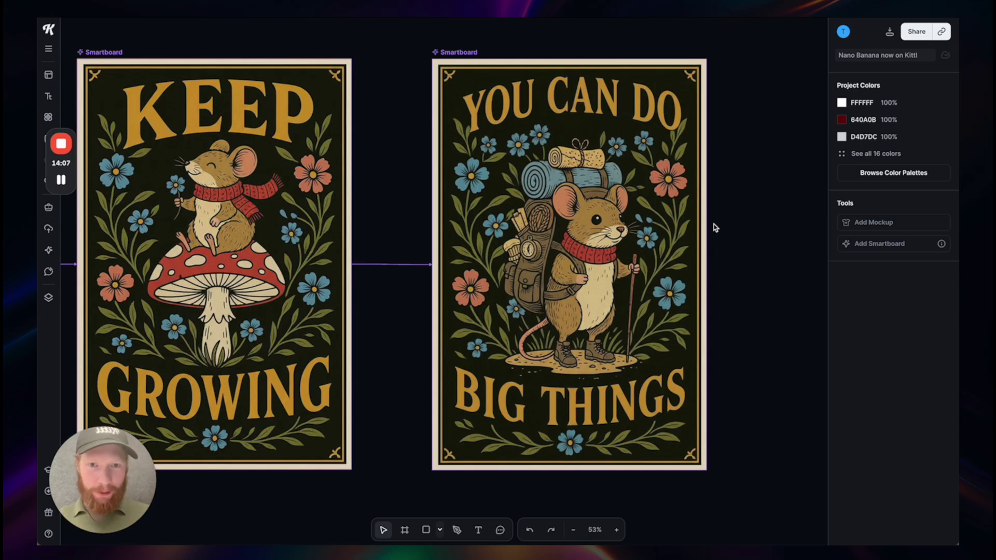
scroll(715, 227, down, 8)
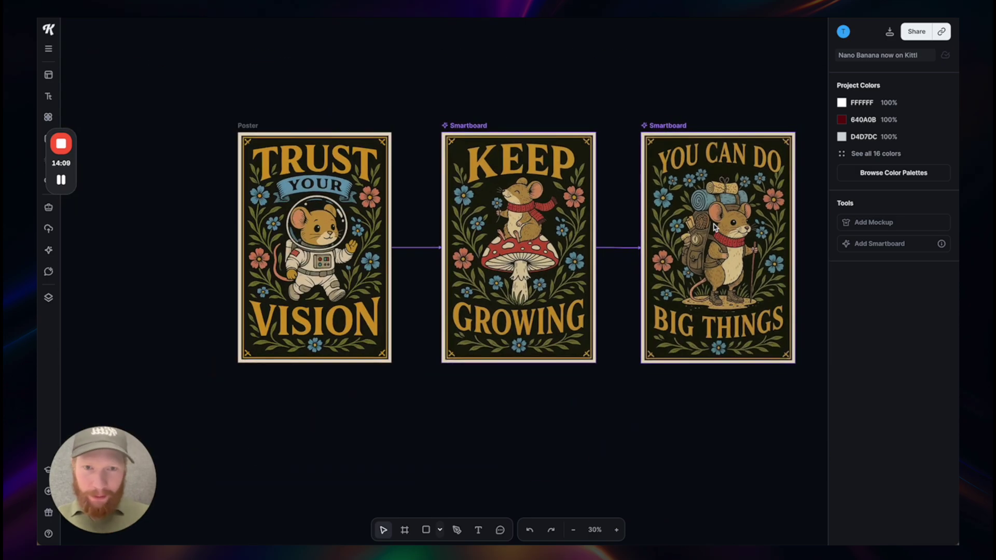